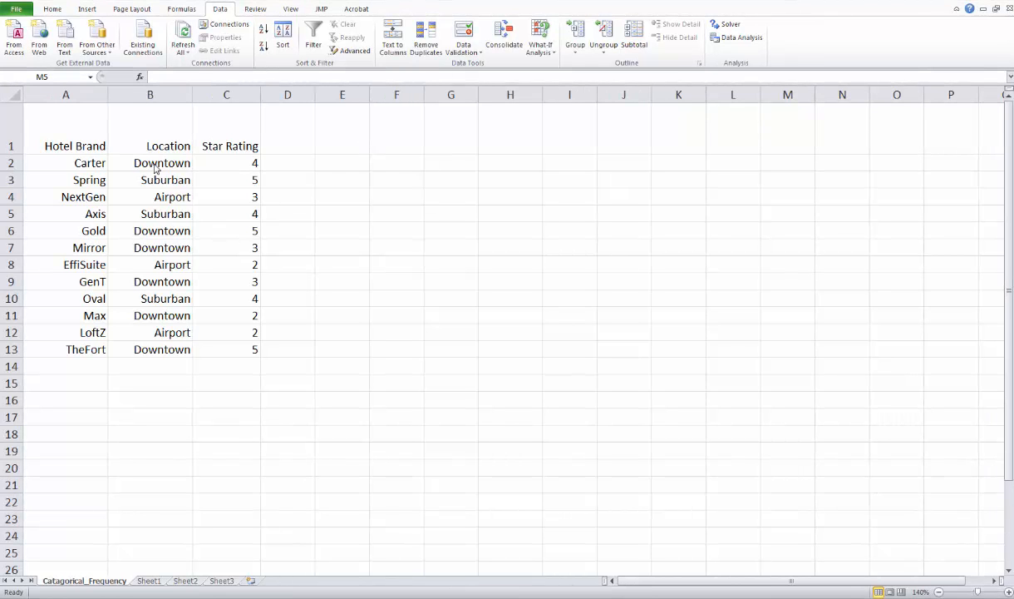
Step: Extract the unique Location records from B1:B13 to F1 with an advanced filter, and widen column F slightly
click(157, 138)
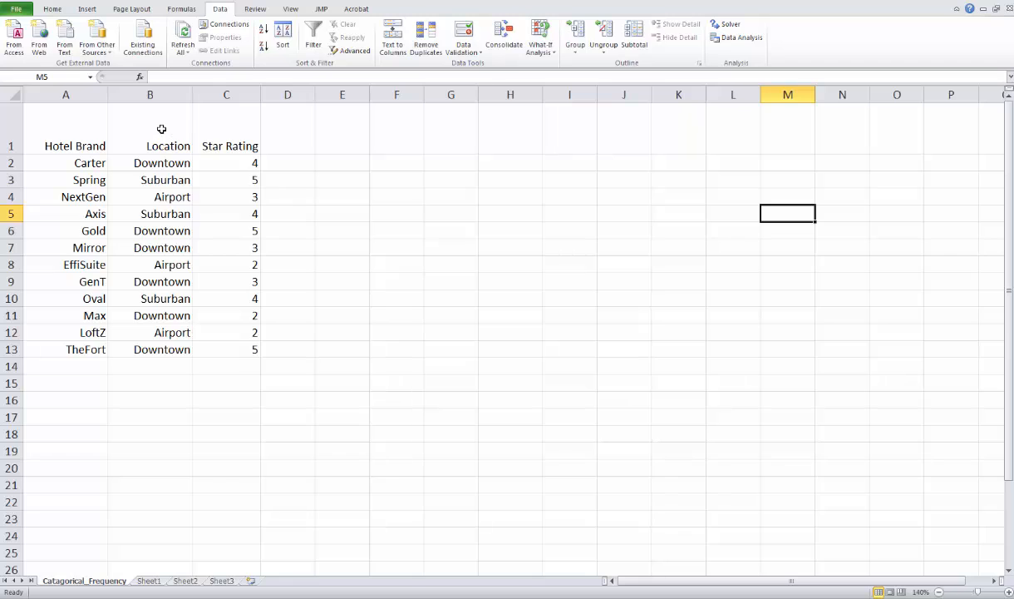
drag(161, 129, 176, 349)
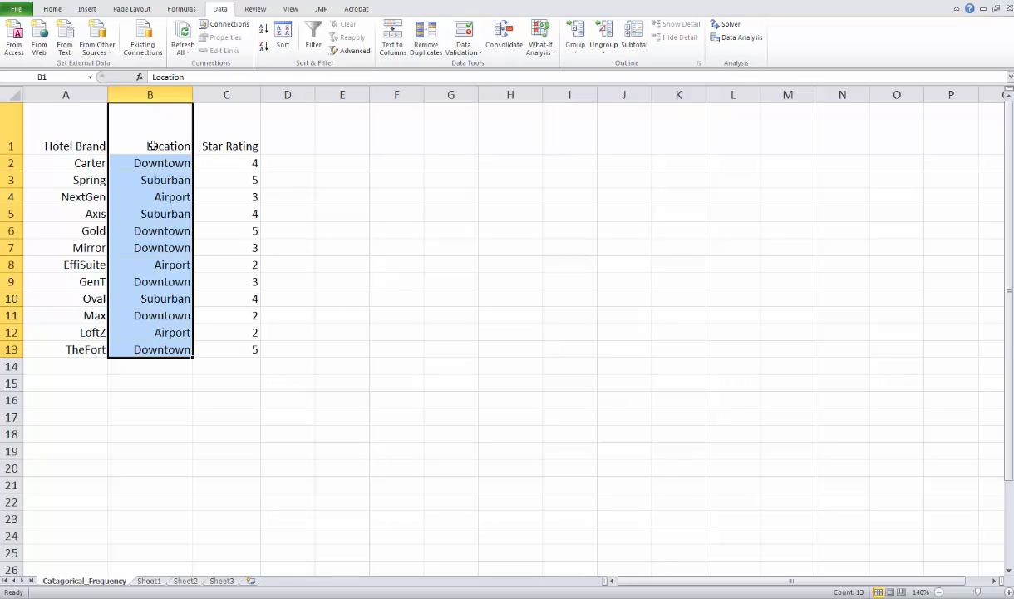
click(315, 47)
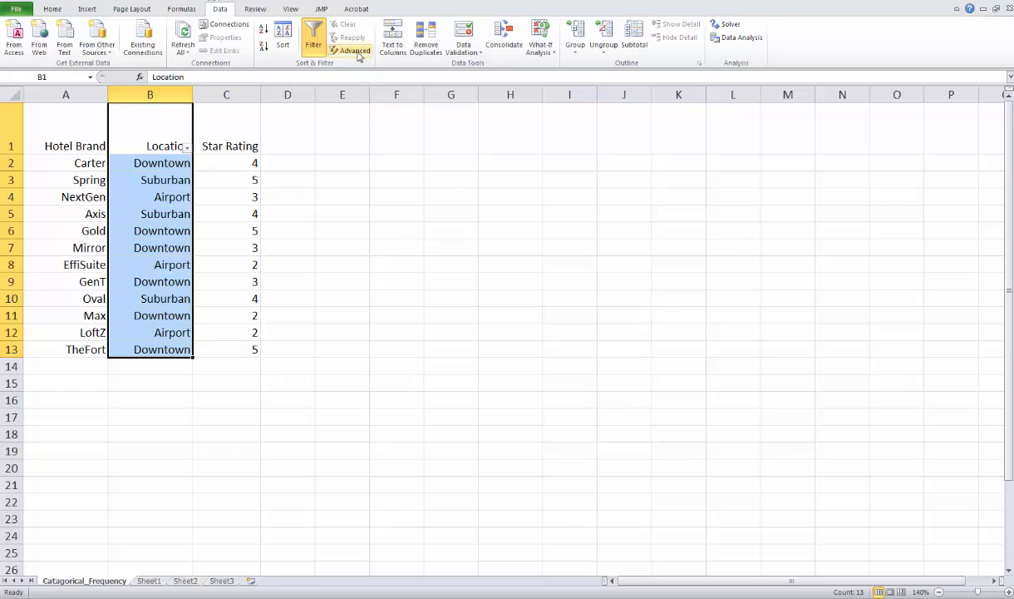
click(355, 50)
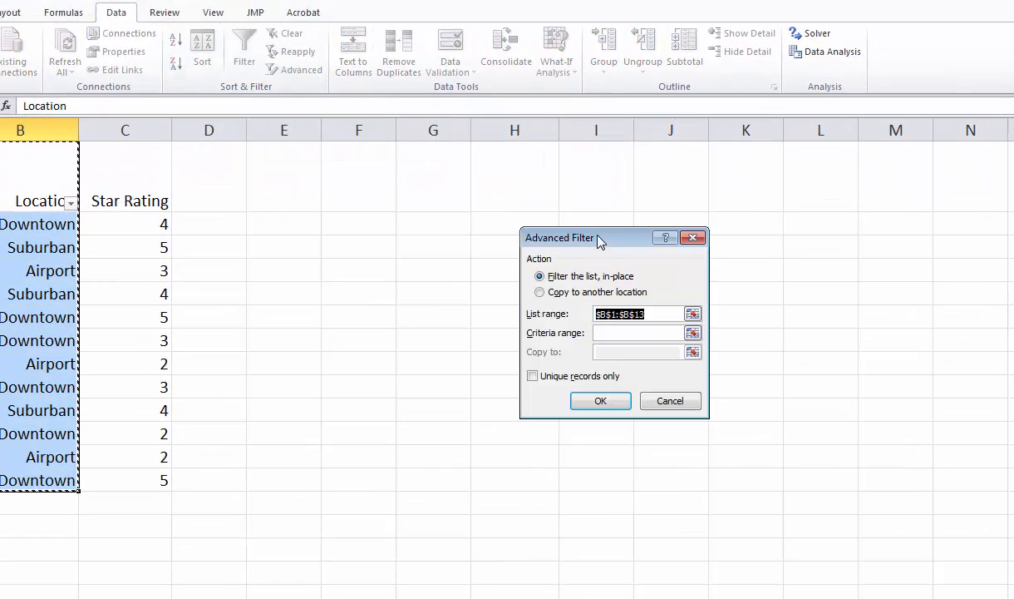
drag(582, 233, 365, 191)
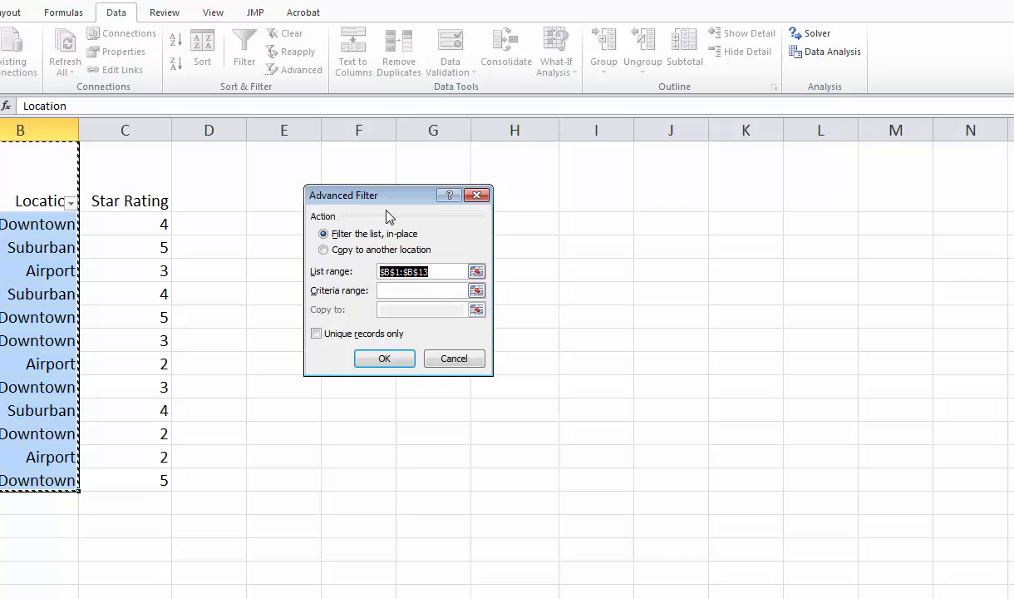
click(324, 250)
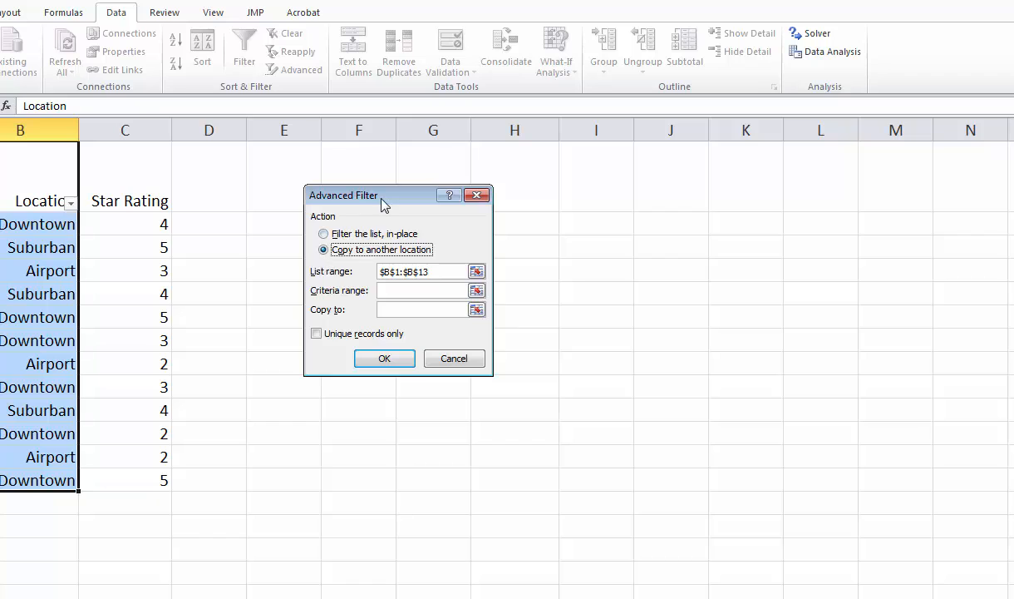
drag(369, 194, 495, 175)
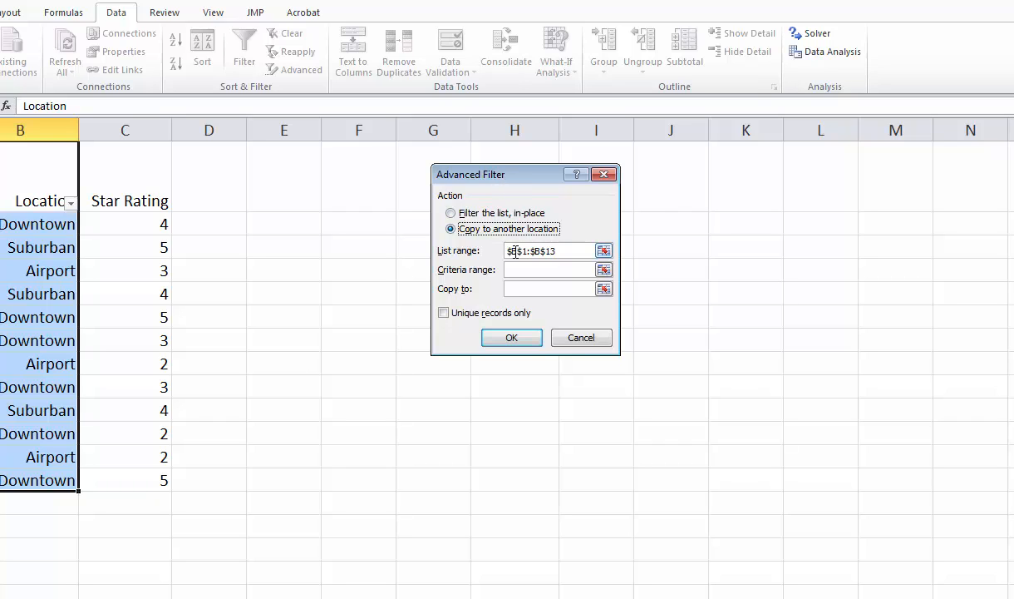
click(522, 292)
click(359, 188)
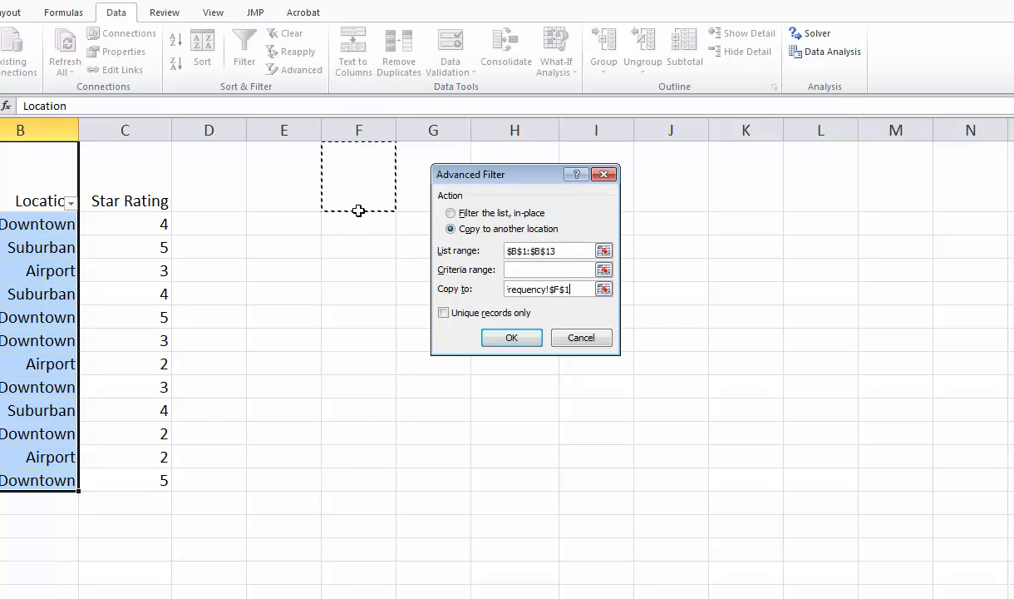
click(444, 314)
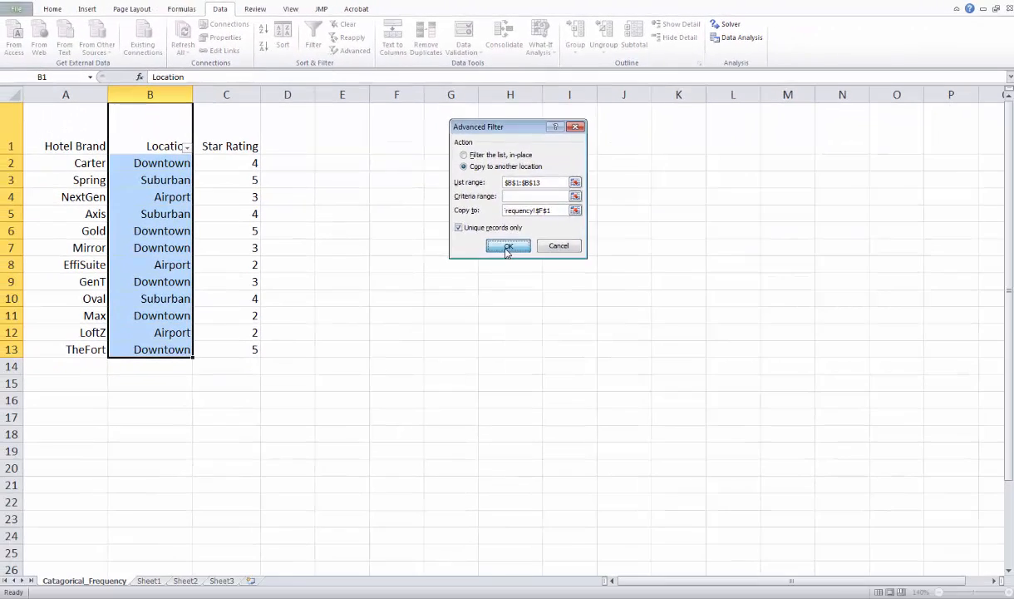
click(508, 340)
drag(424, 95, 438, 95)
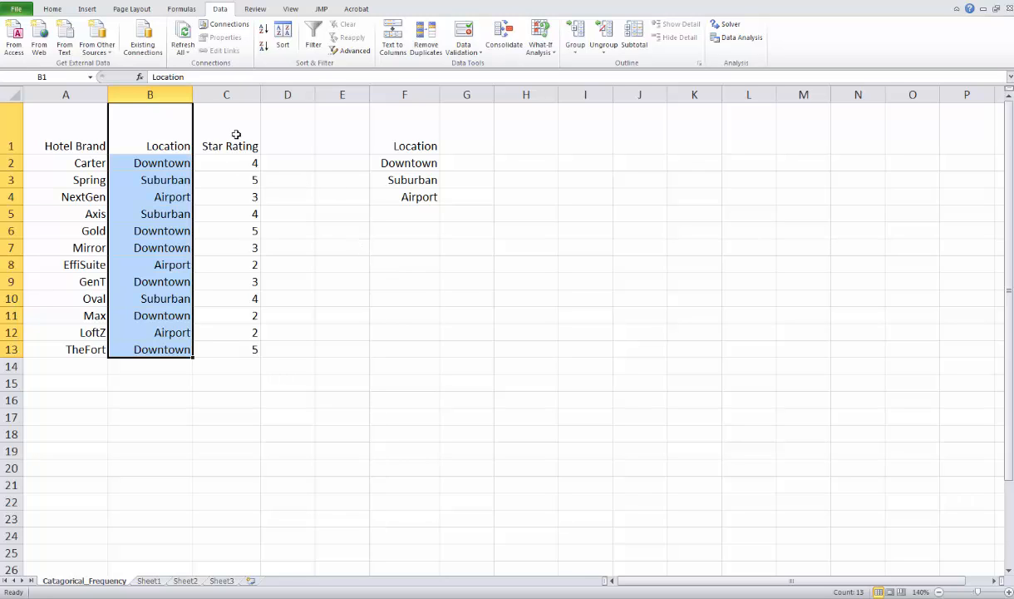
Step: Extract the unique Star Rating records from C1:C13 to K1 with an advanced filter
drag(238, 131, 250, 341)
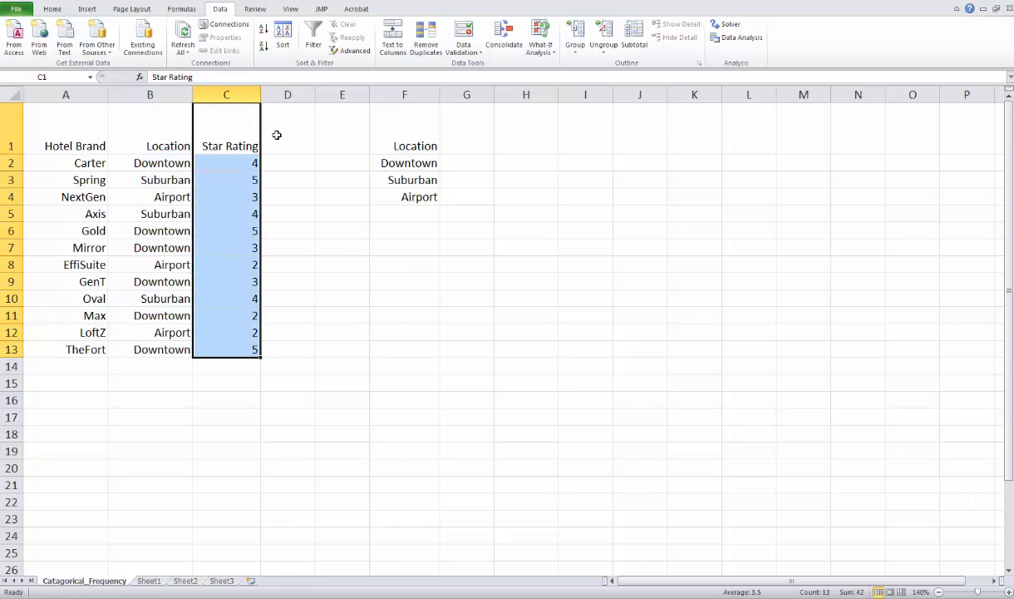
click(315, 47)
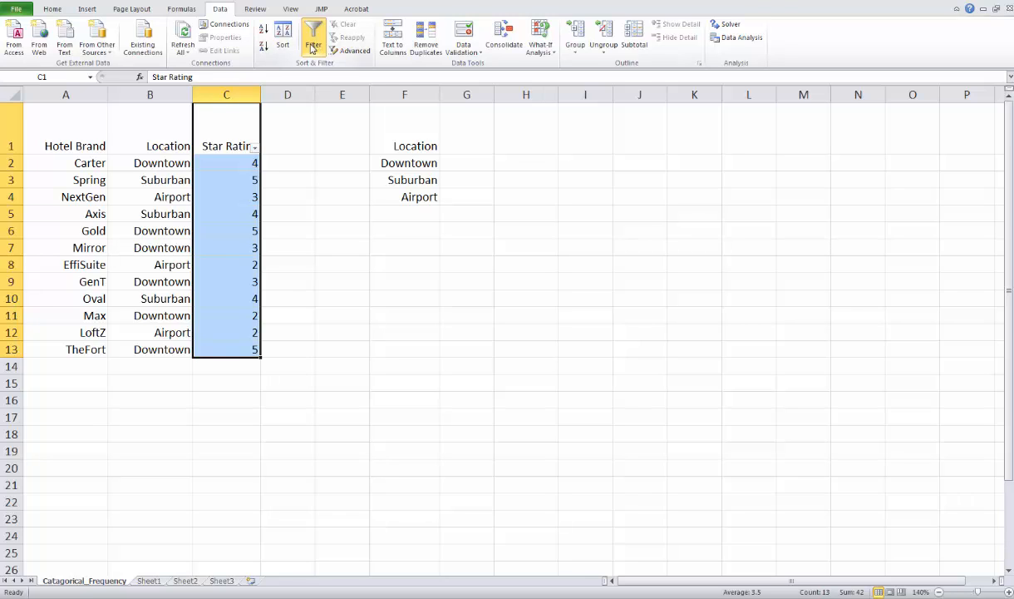
click(345, 51)
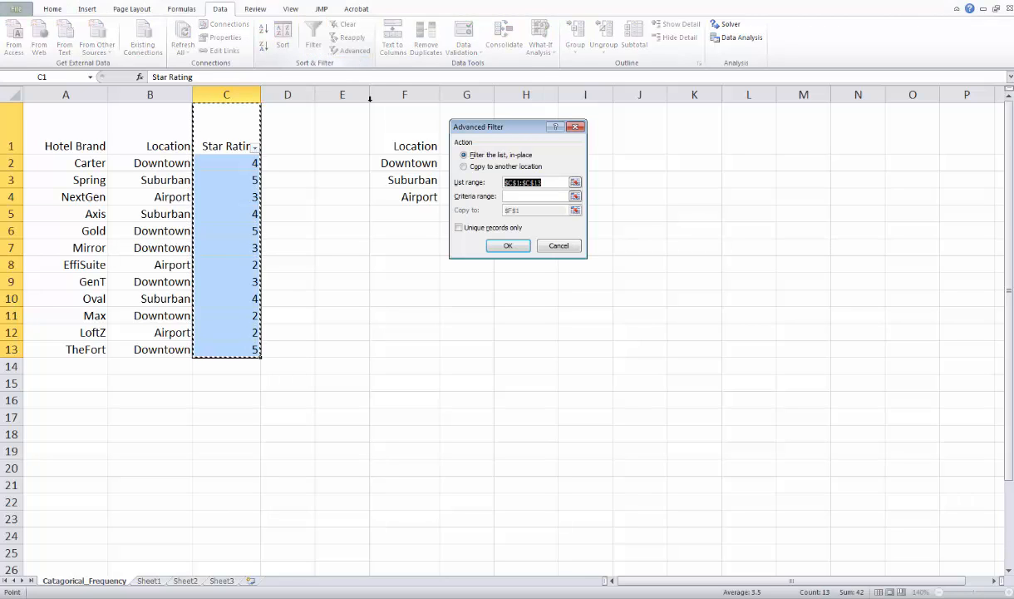
click(464, 167)
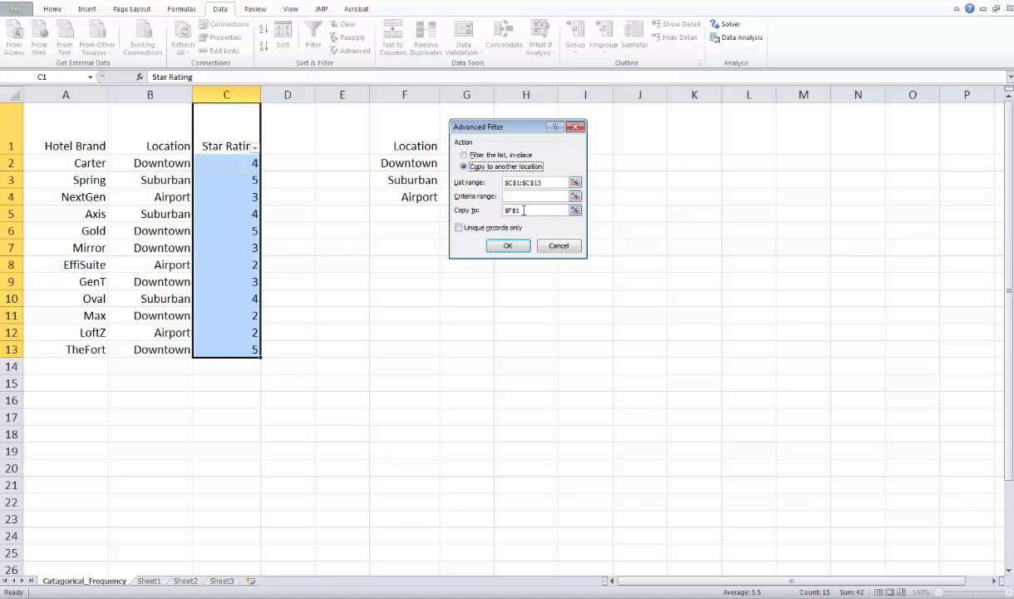
drag(524, 210, 497, 209)
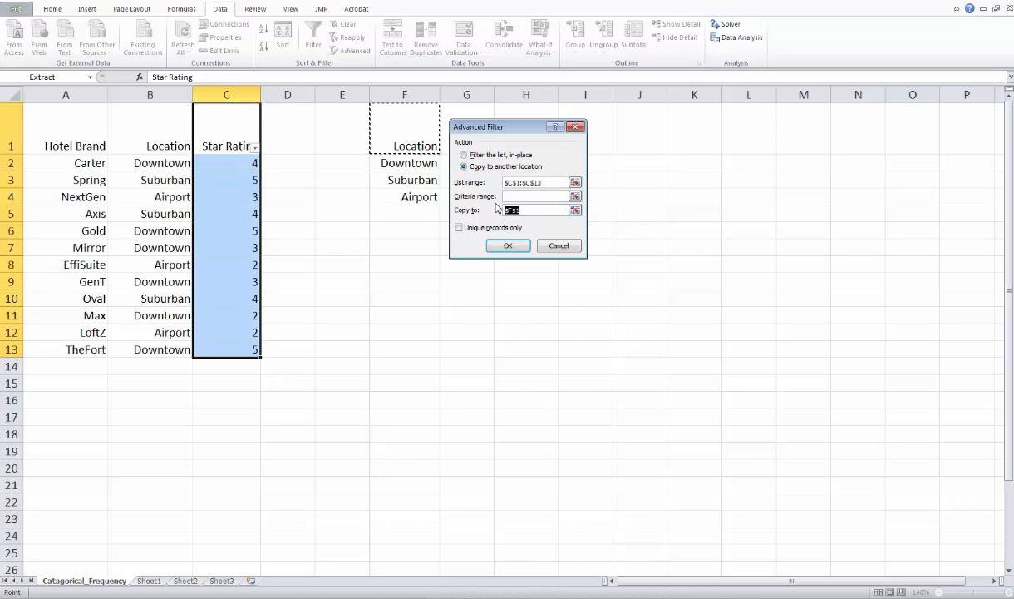
key(Delete)
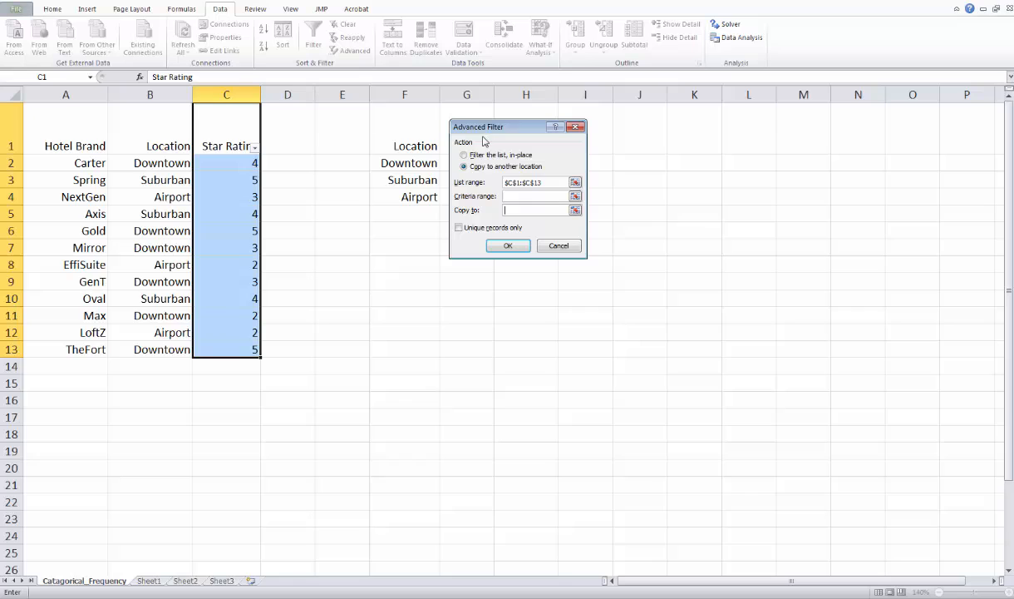
click(686, 130)
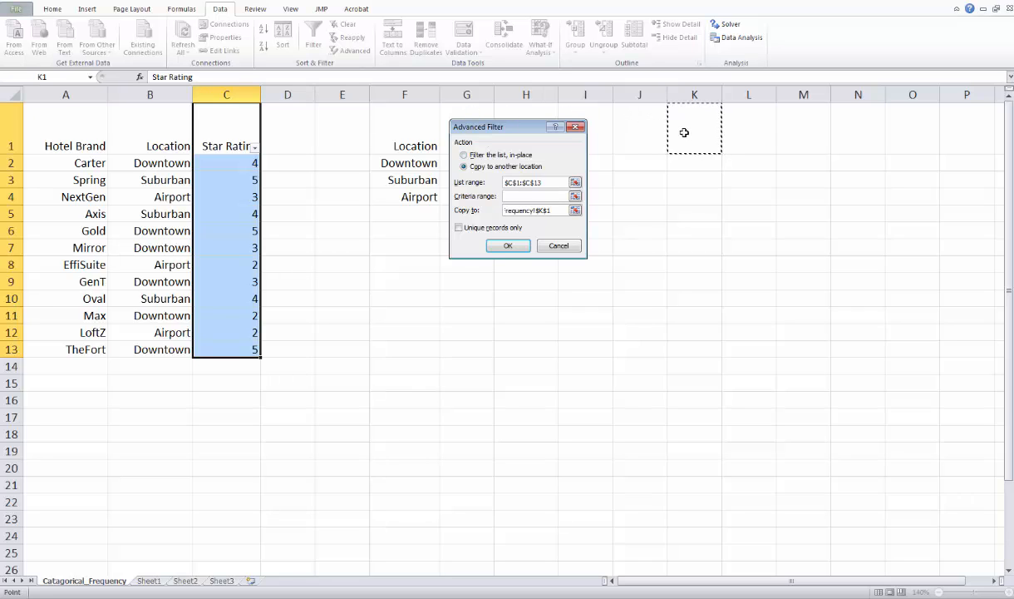
click(460, 228)
click(503, 246)
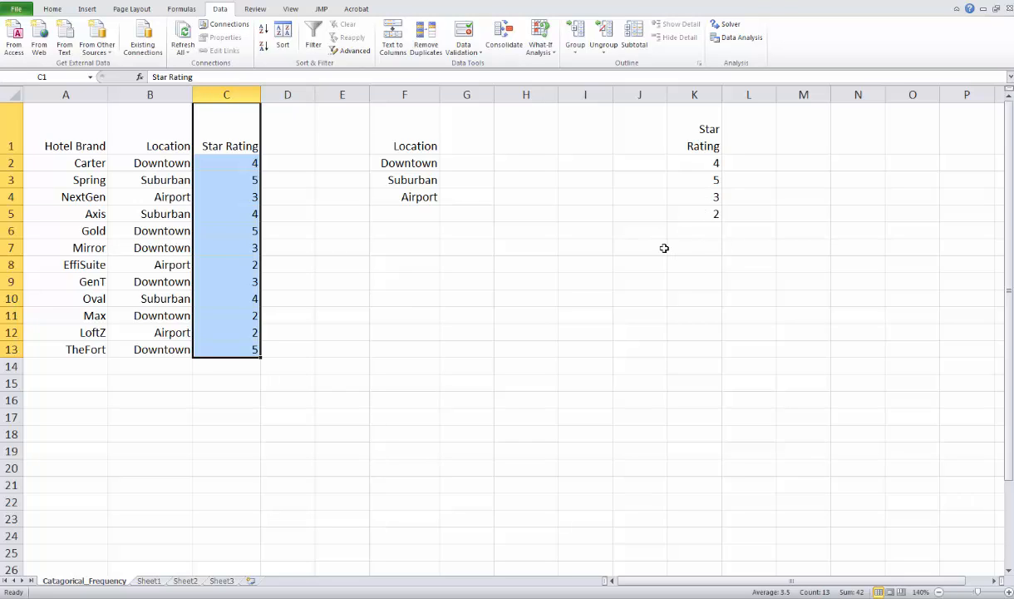
Step: Sort the extracted Star Rating list in K1:K5 by value from smallest to largest, treating the first row as a header
drag(705, 124, 715, 211)
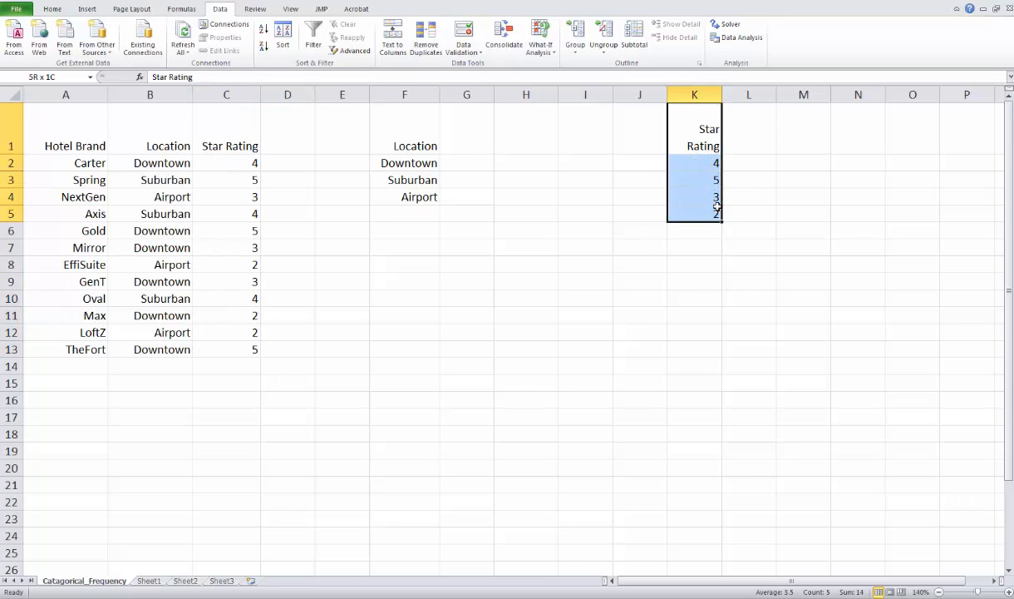
click(733, 202)
drag(707, 141, 715, 208)
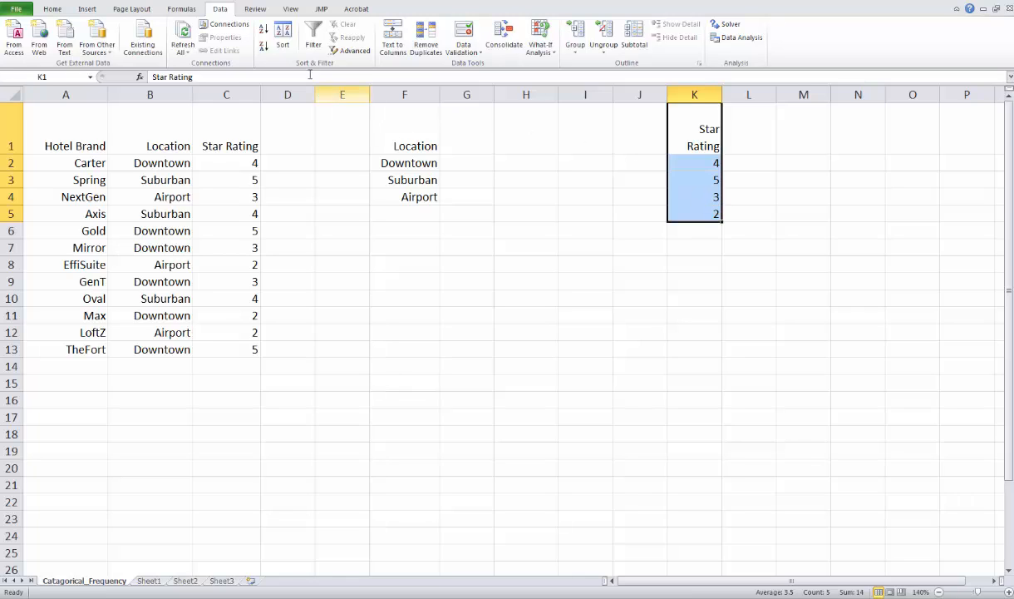
click(284, 45)
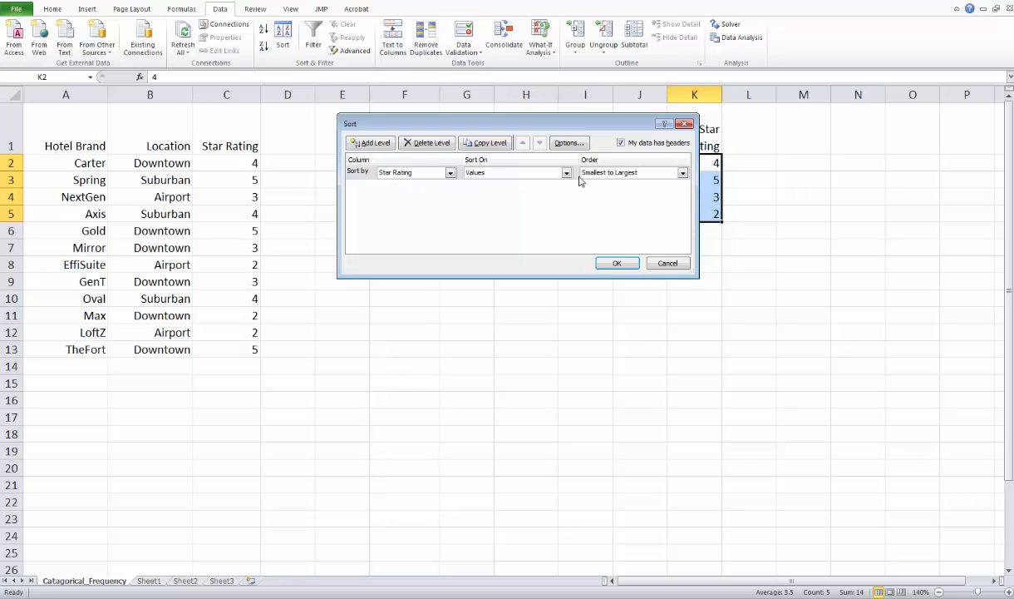
click(617, 265)
click(715, 296)
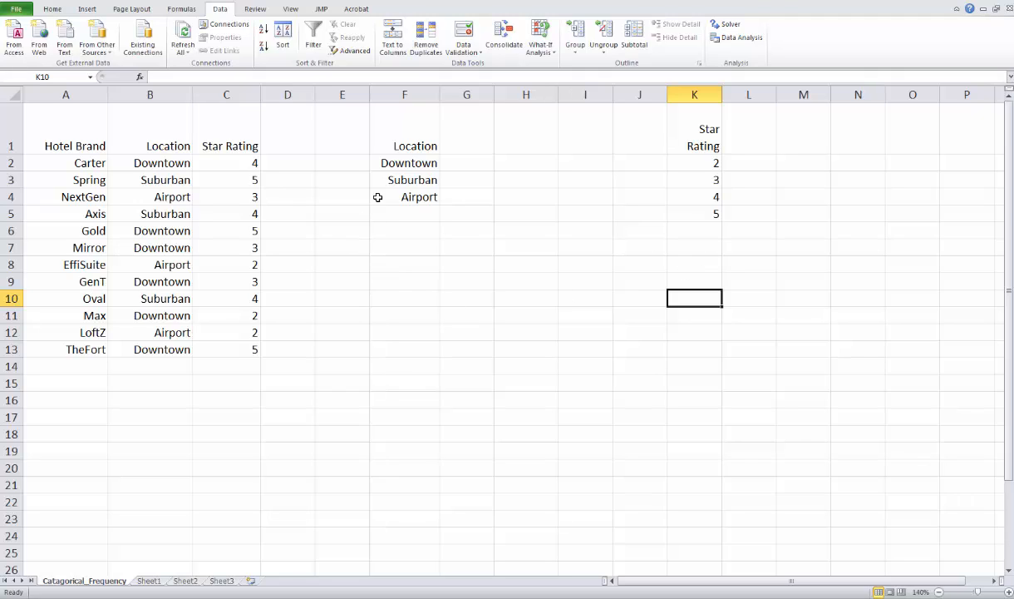
Step: Write the formula =COUNTIF(B2:B13,F2:F4) in cell G2 to count the hotels per location
click(470, 161)
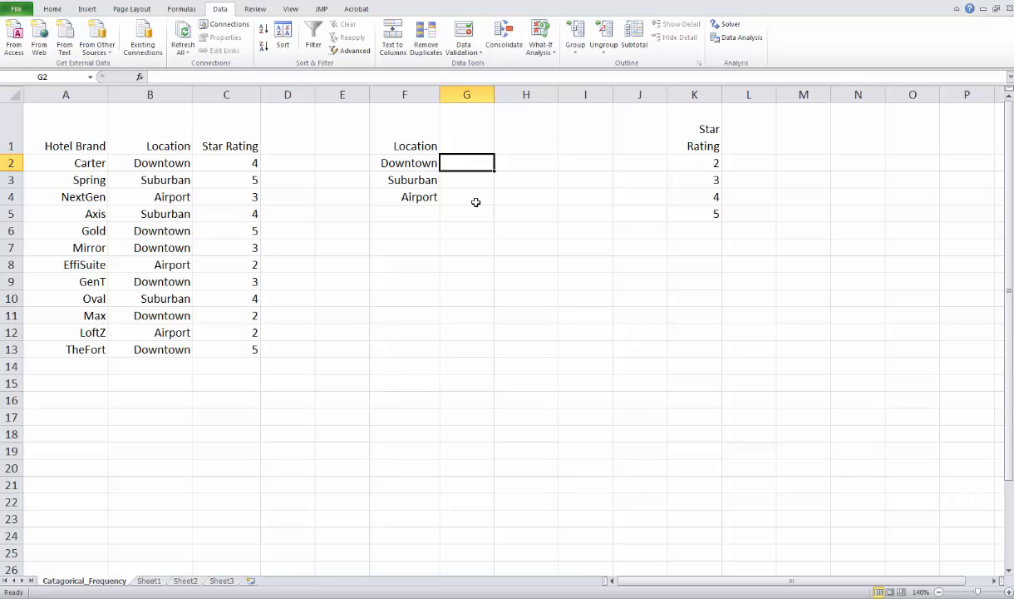
text(=COUN)
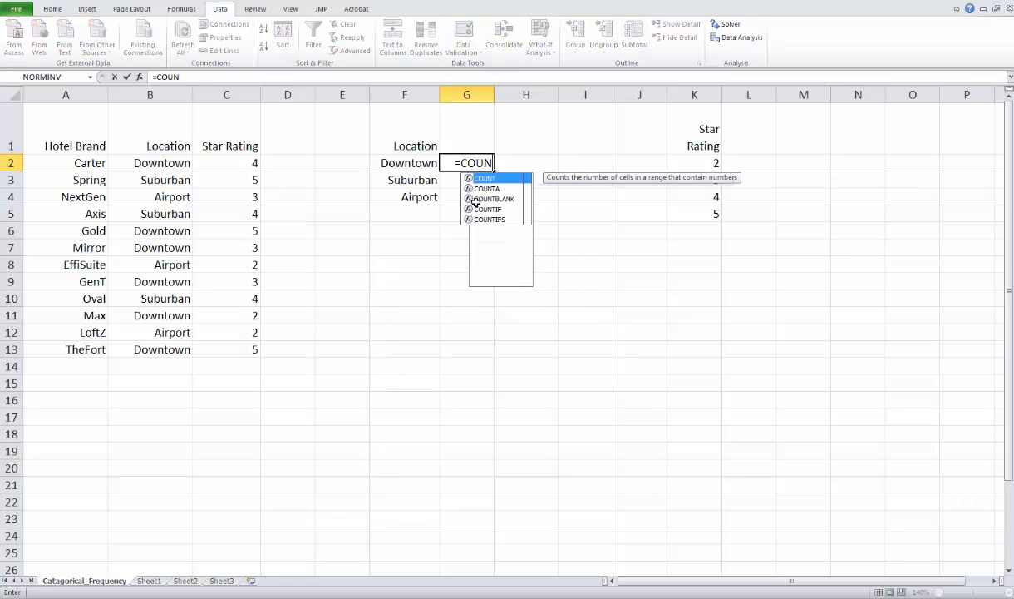
text(TIF)
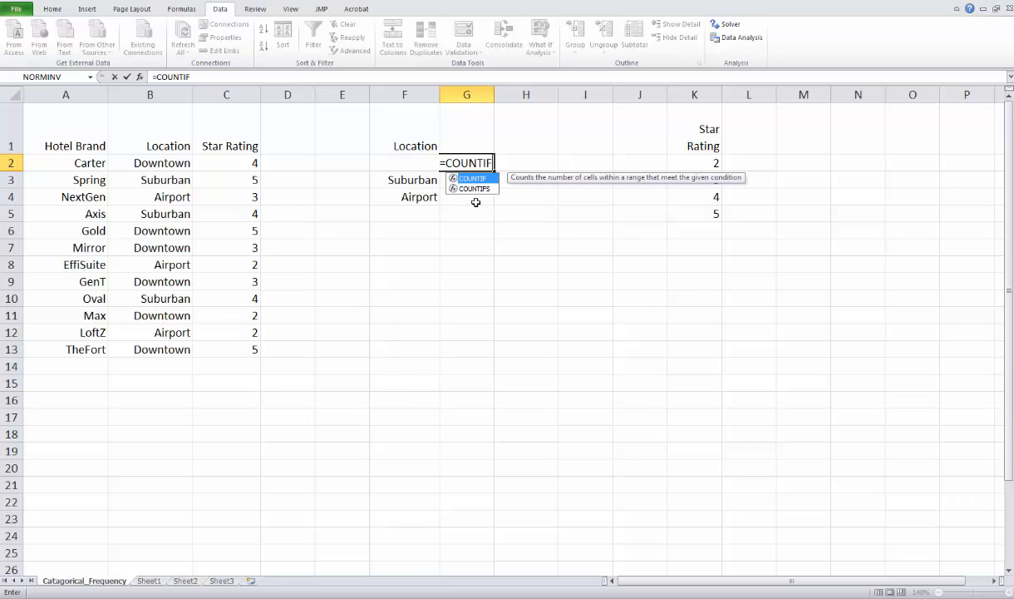
text(()
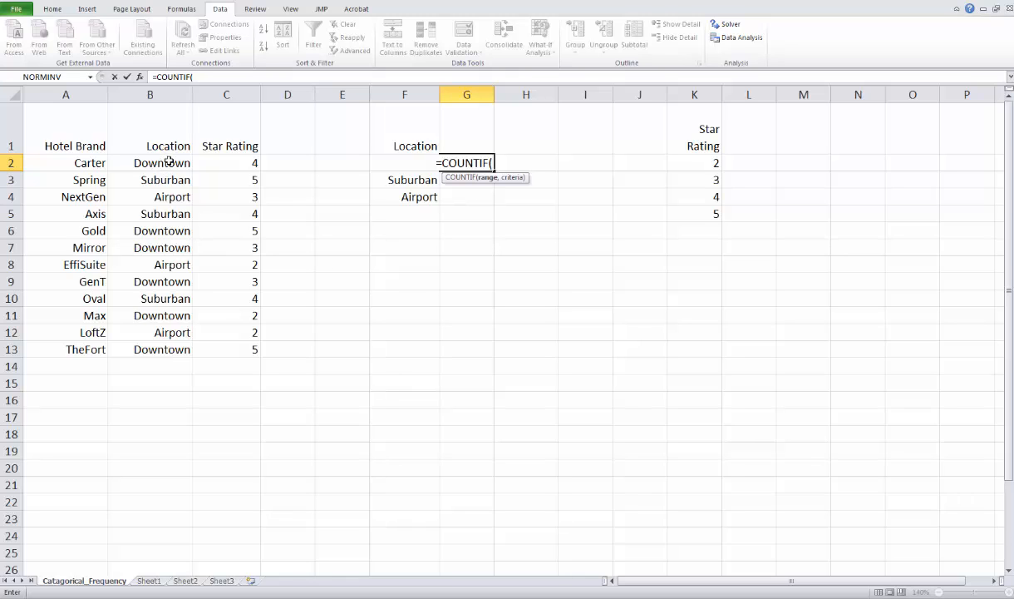
drag(169, 161, 161, 344)
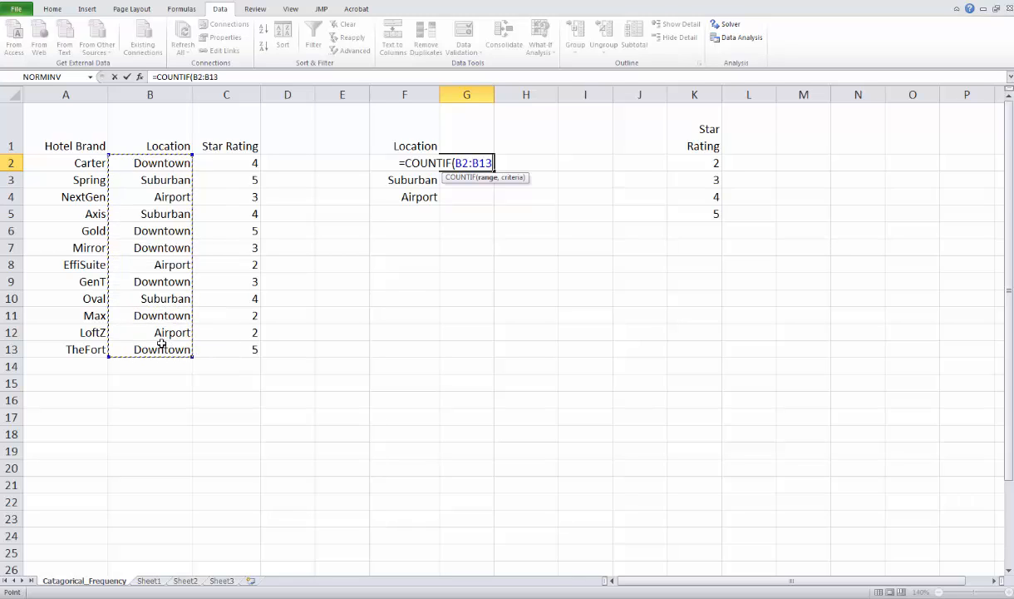
text(,)
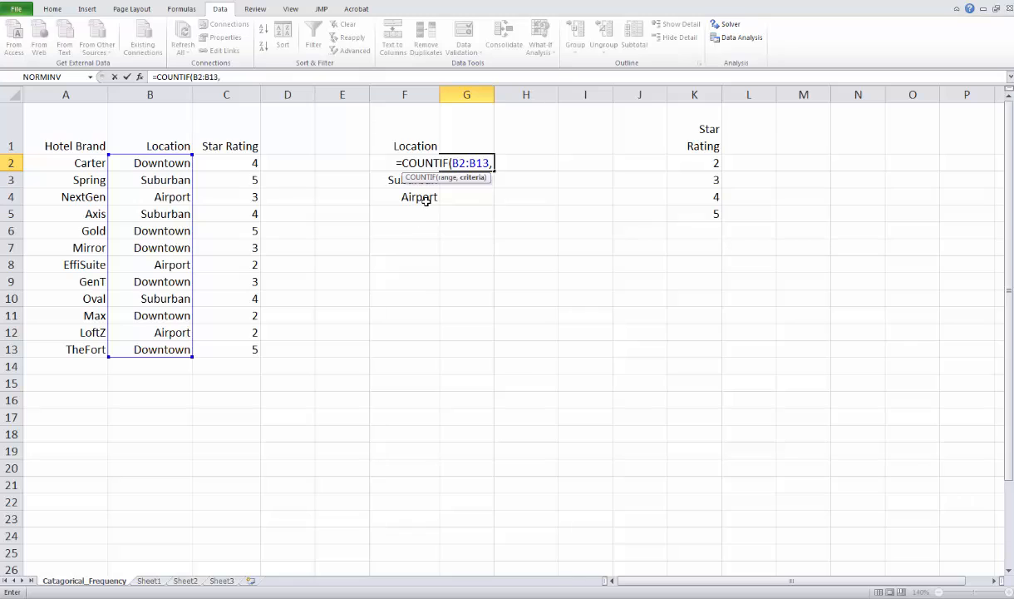
drag(426, 200, 425, 163)
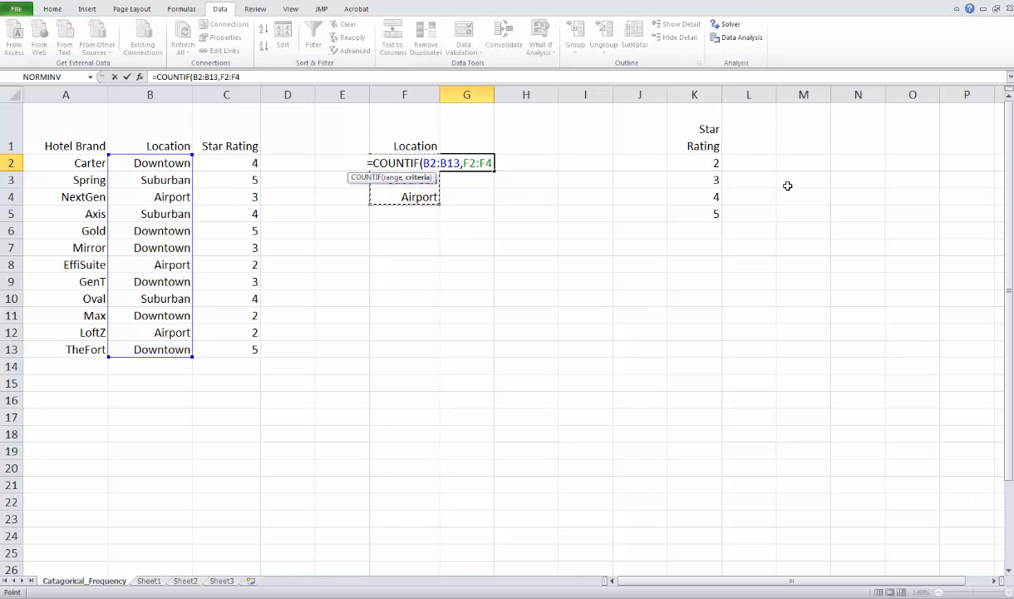
text())
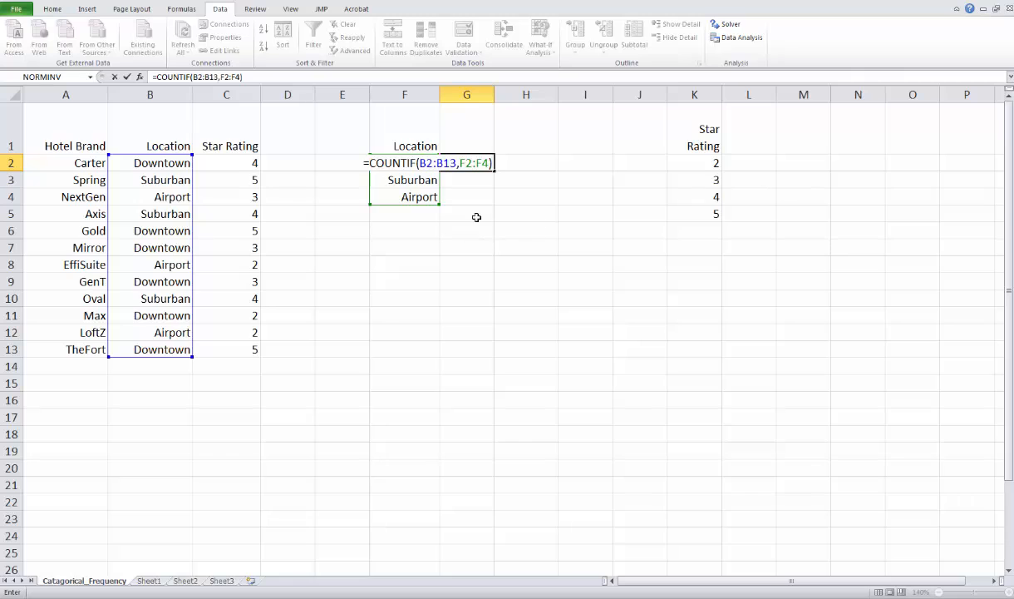
Step: Make both ranges in the G2 formula absolute, as =COUNTIF($B$2:$B$13,$F$2:$F$4), and enter it
click(426, 162)
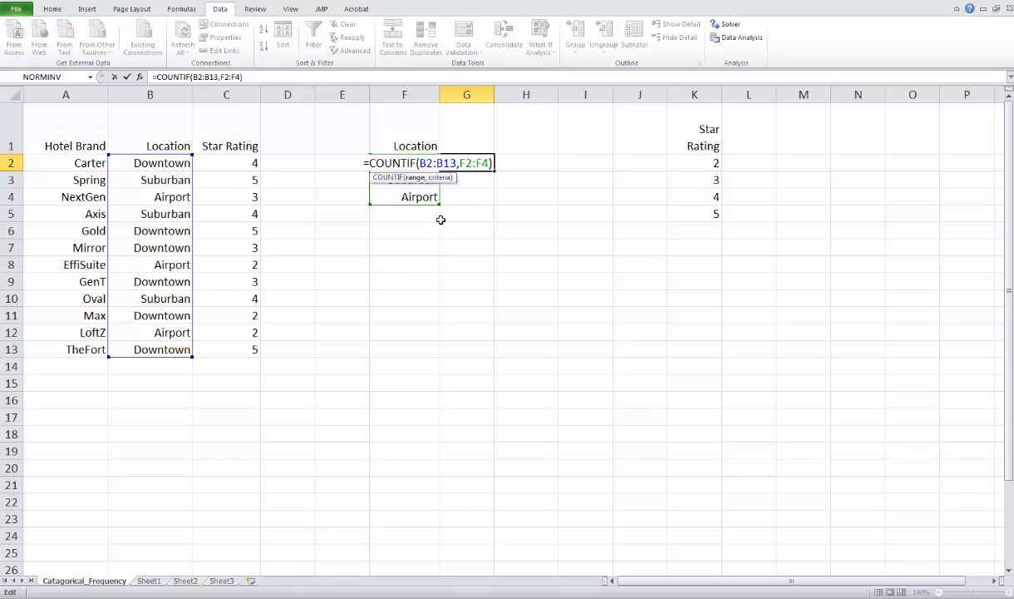
double_click(427, 163)
key(F4)
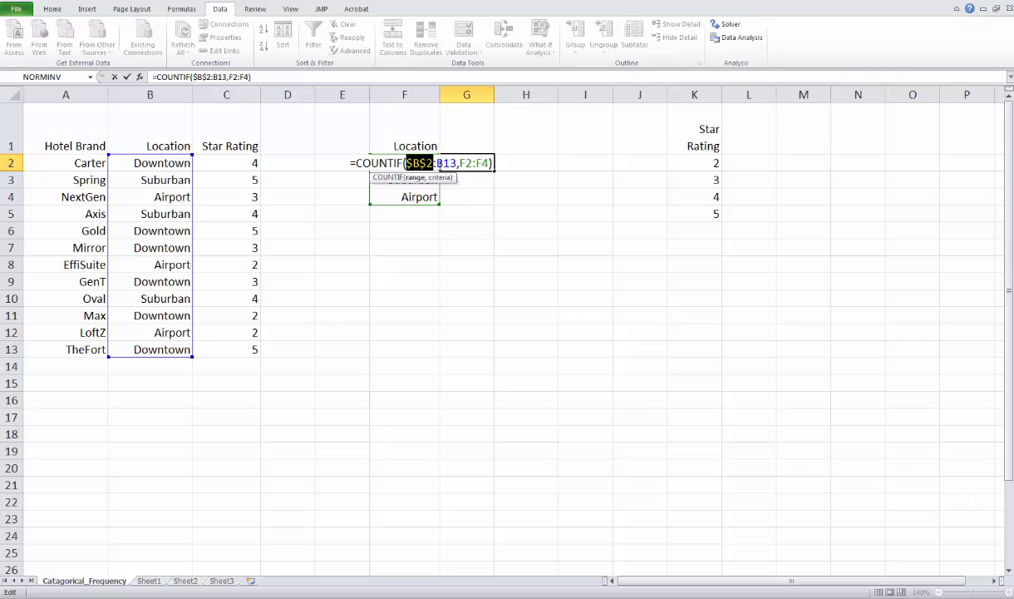
double_click(447, 163)
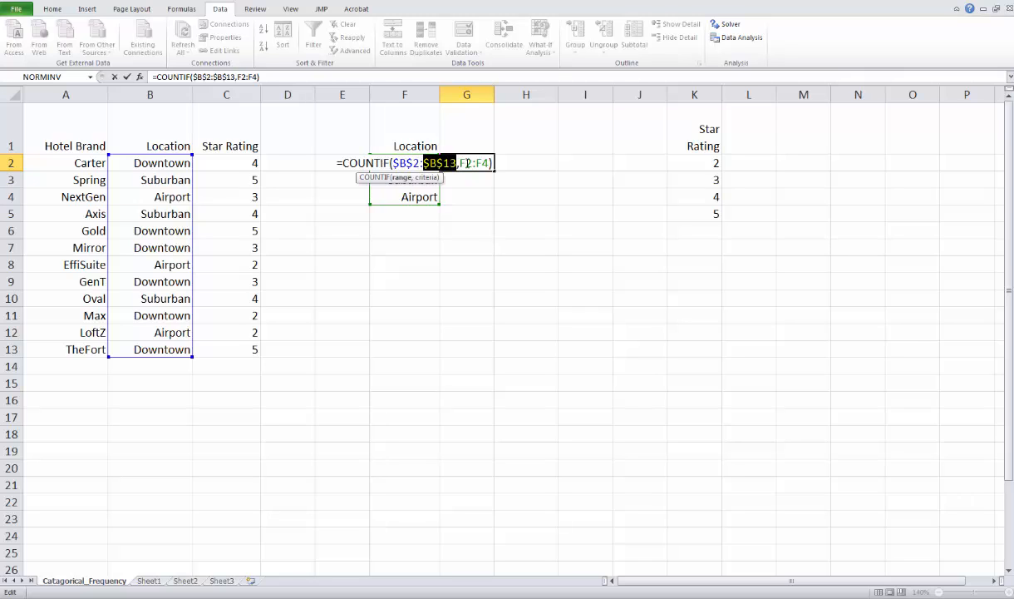
key(F4)
double_click(465, 163)
key(F4)
double_click(480, 163)
key(F4)
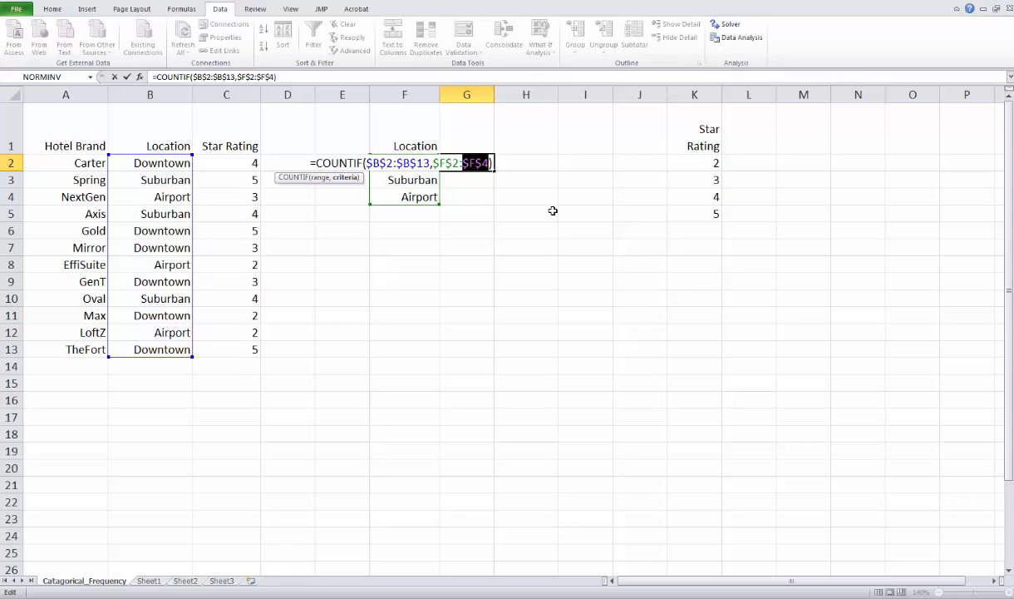
key(Return)
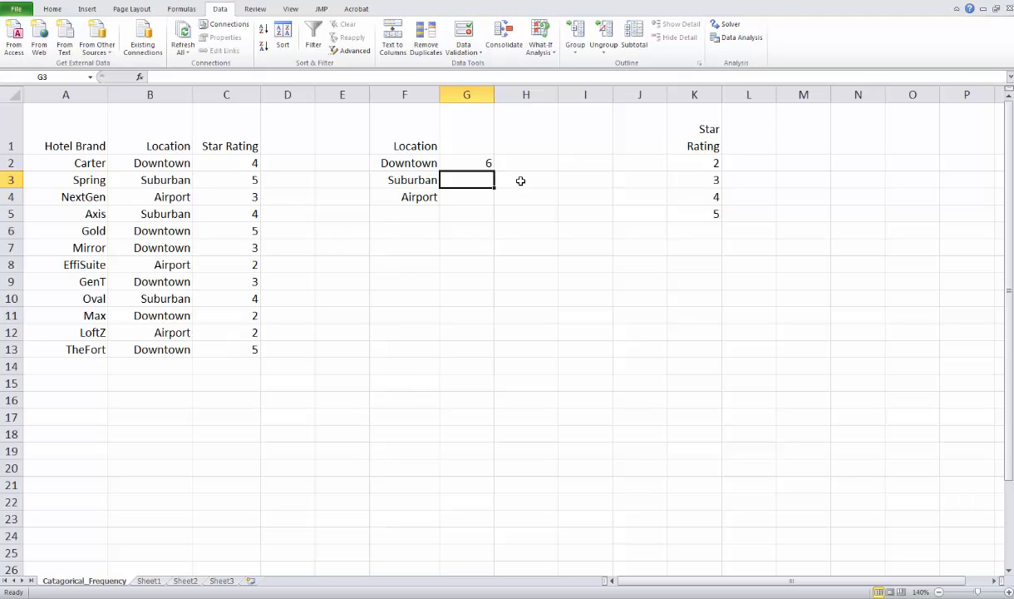
Step: Fill the COUNTIF formula from G2 down through G4 to count the hotels for the remaining locations
click(470, 163)
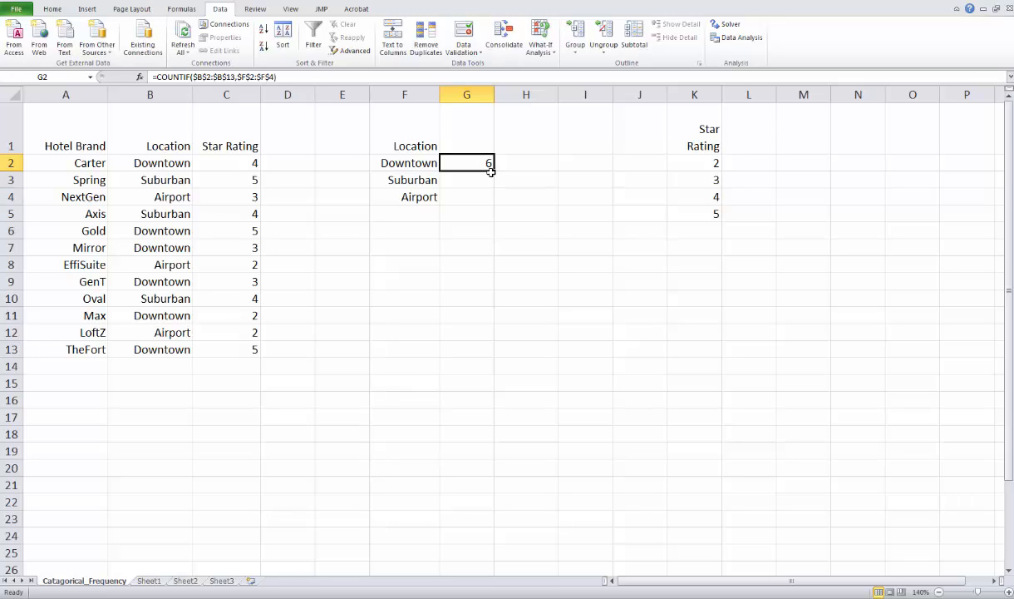
drag(490, 171, 493, 203)
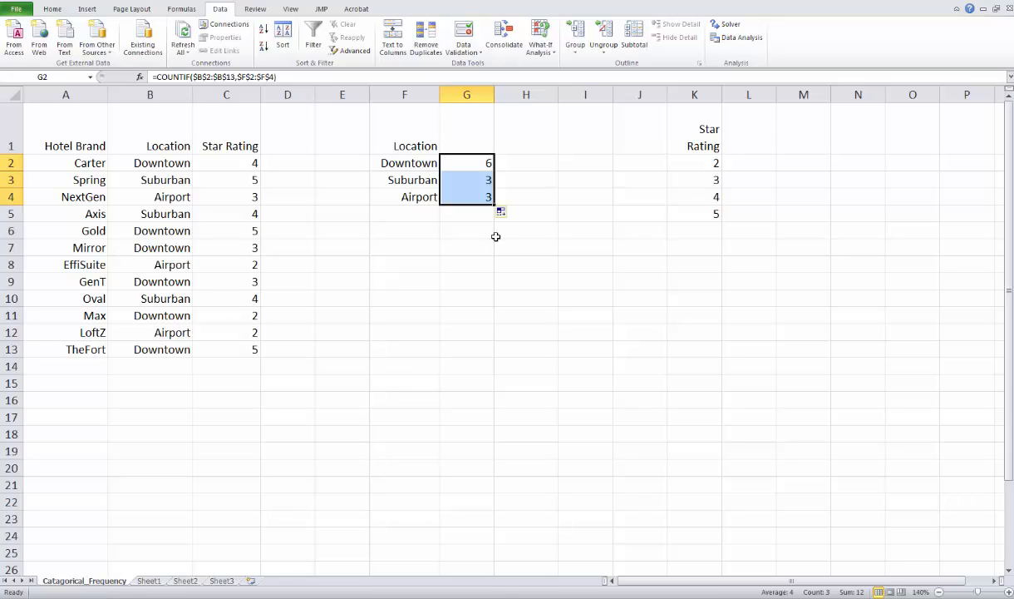
click(497, 239)
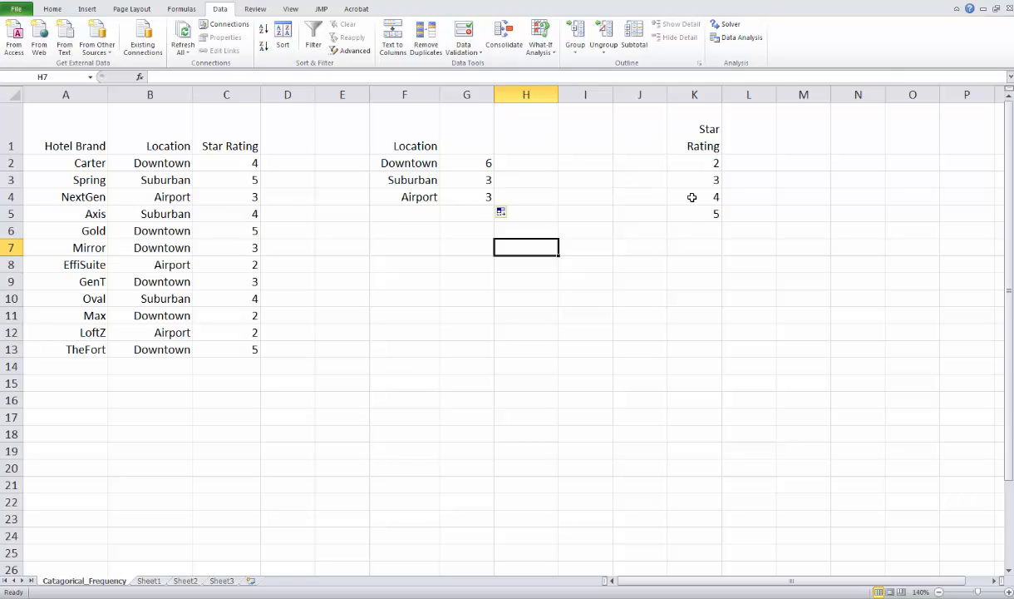
Step: Write the formula =COUNTIF(C2:C13,K2:K5) in cell L2 to count the hotels per star rating
click(744, 164)
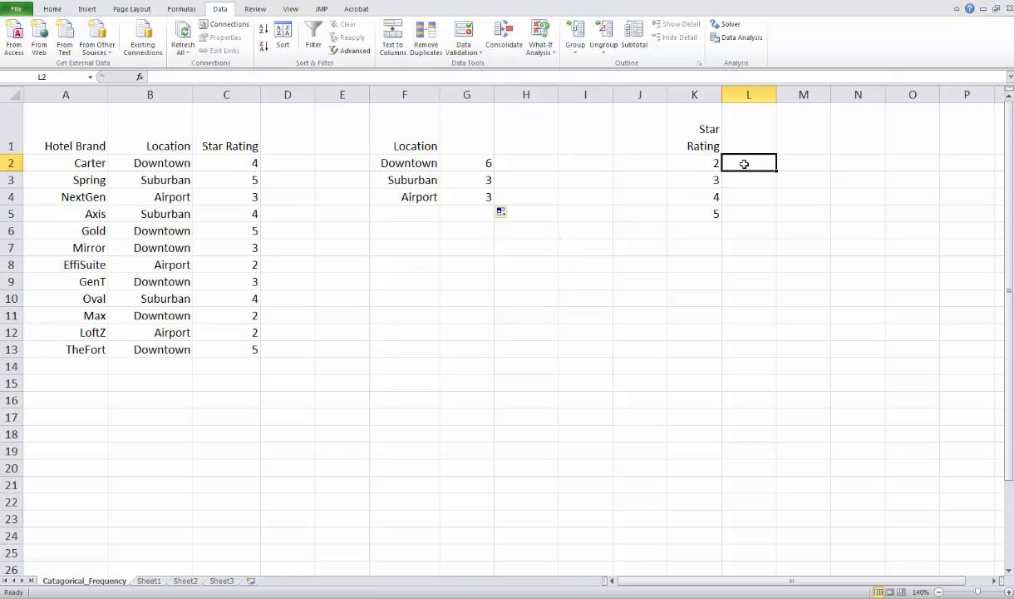
text(=CO)
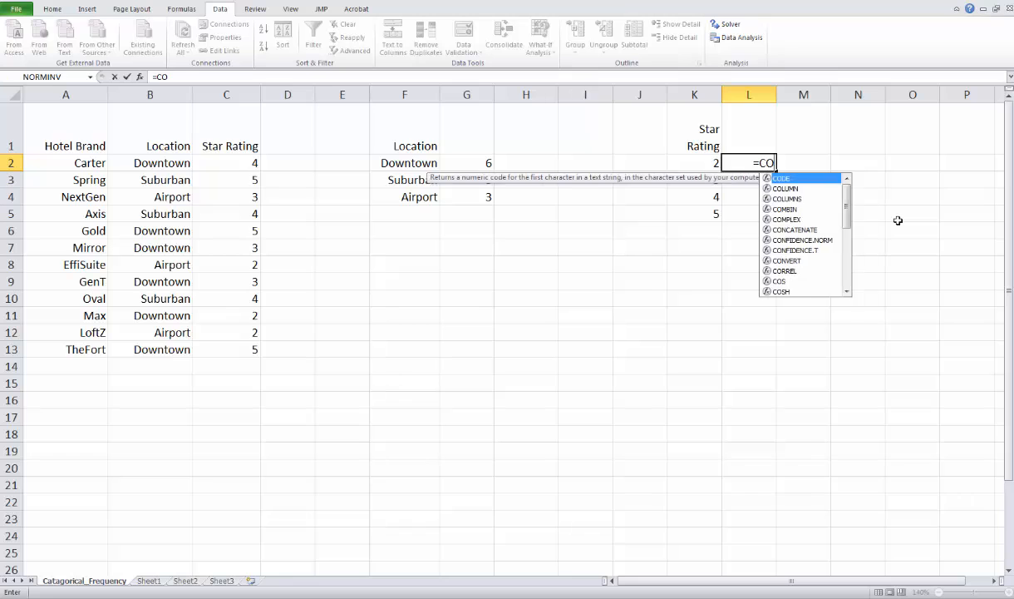
text(UNTIF()
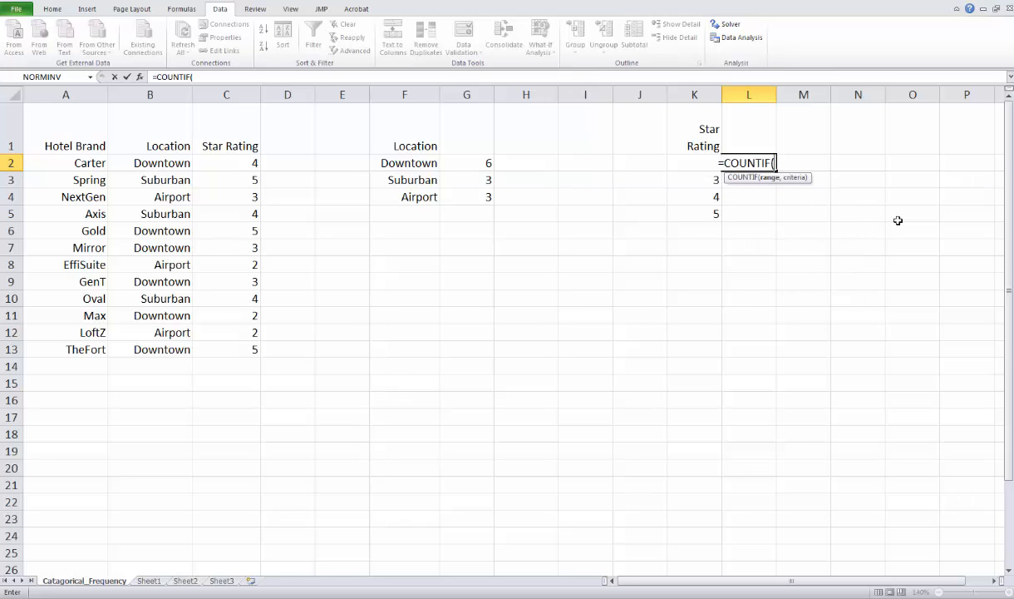
drag(230, 161, 240, 348)
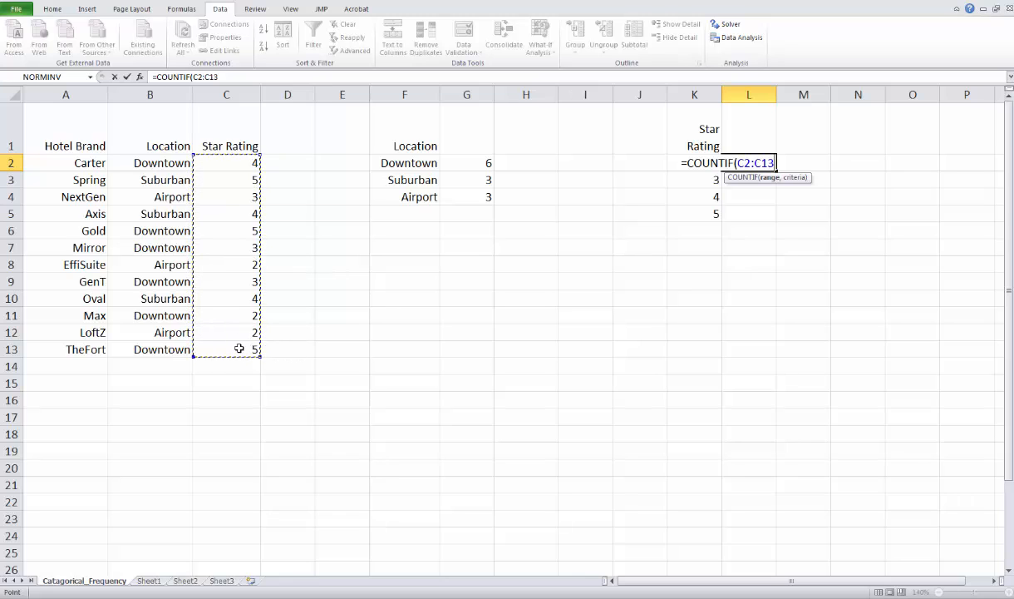
text(,)
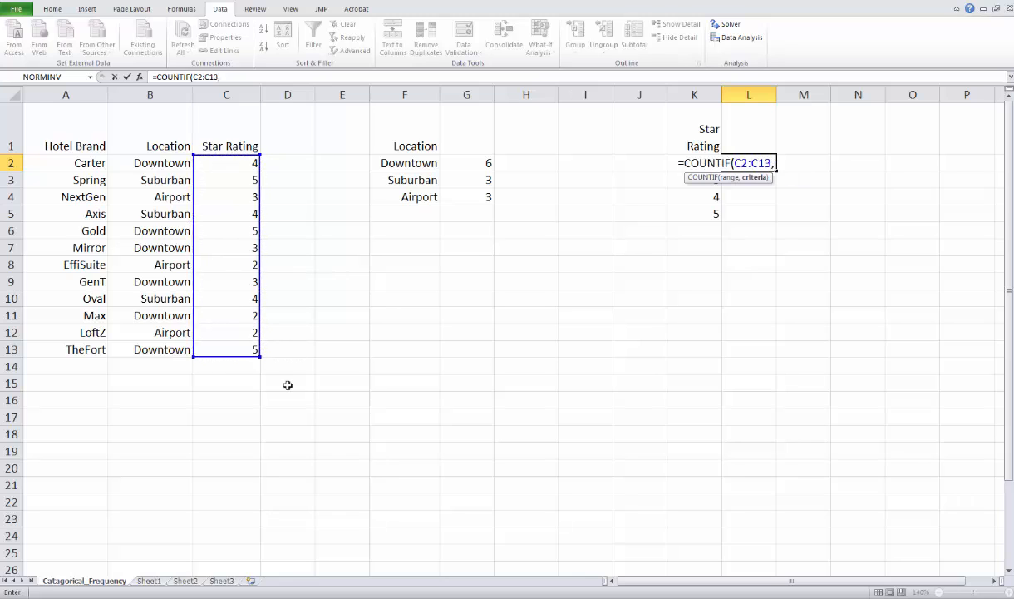
drag(692, 211, 695, 163)
text())
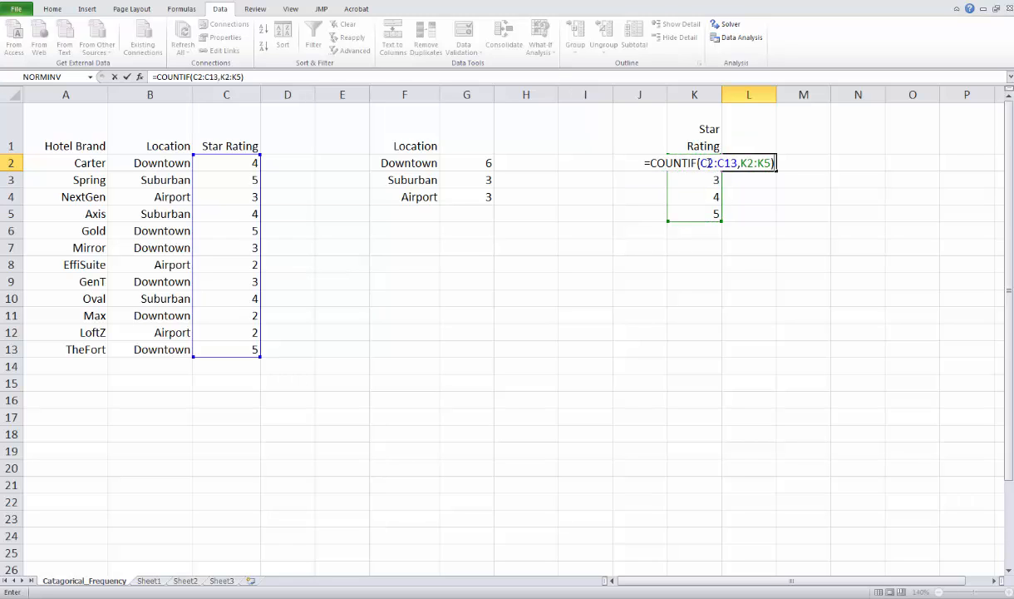
Step: Make both ranges in the L2 formula absolute, as =COUNTIF($C$2:$C$13,$K$2:$K$5), and enter it
click(709, 161)
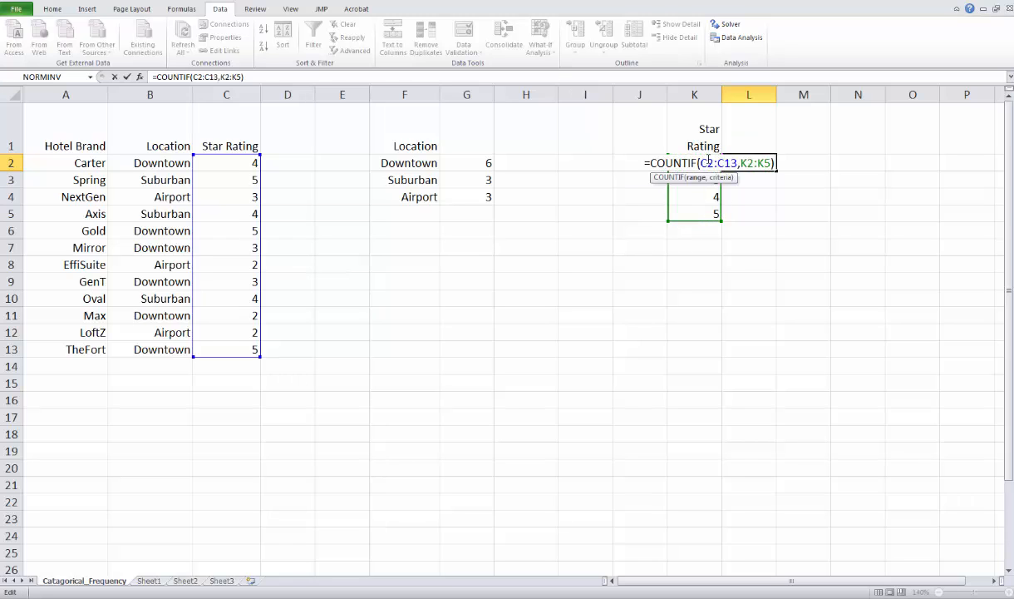
key(F4)
click(728, 161)
key(F4)
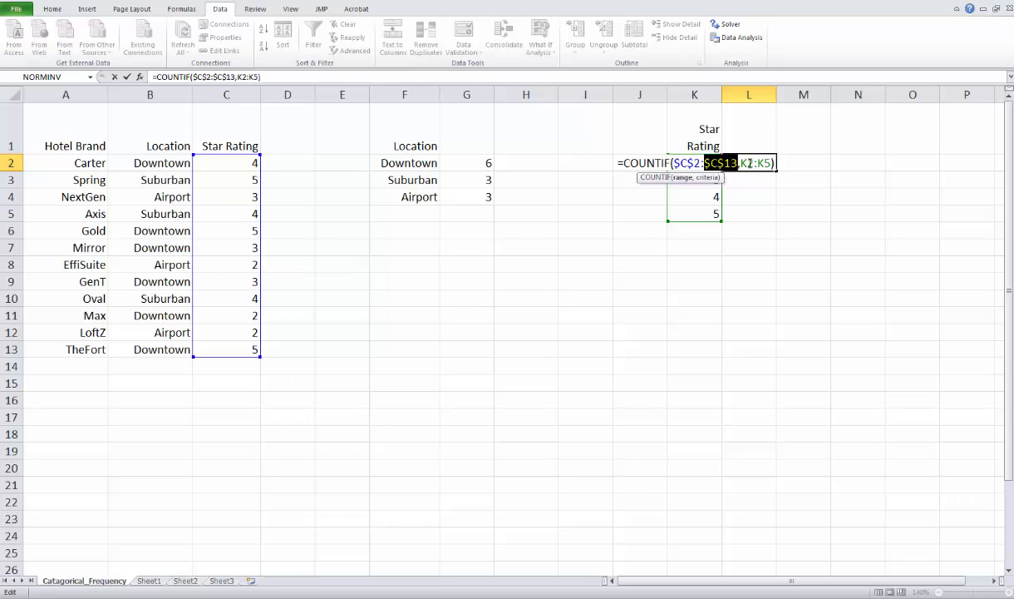
click(749, 163)
key(F4)
click(761, 163)
key(F4)
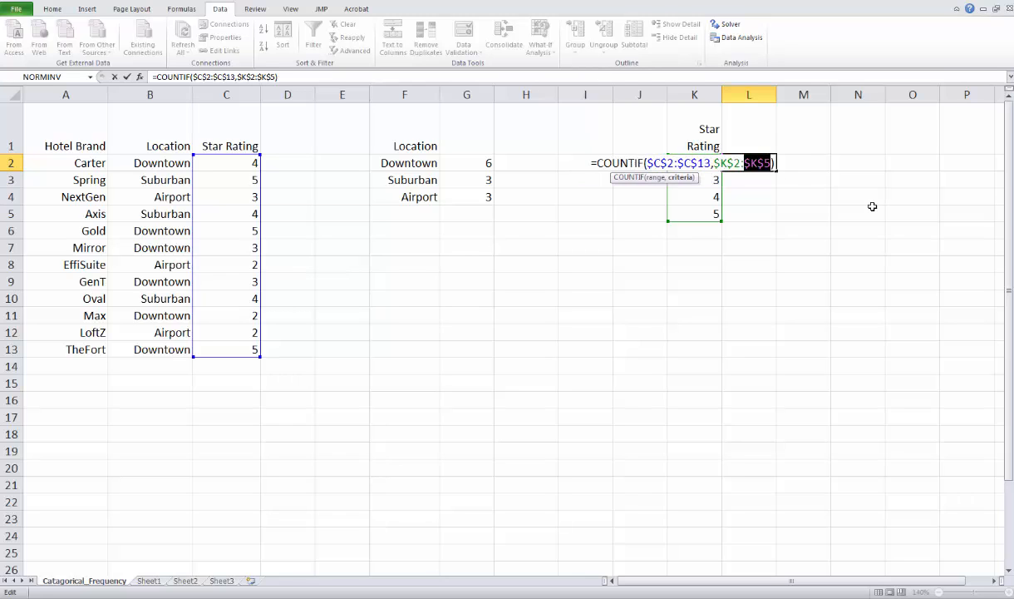
key(Return)
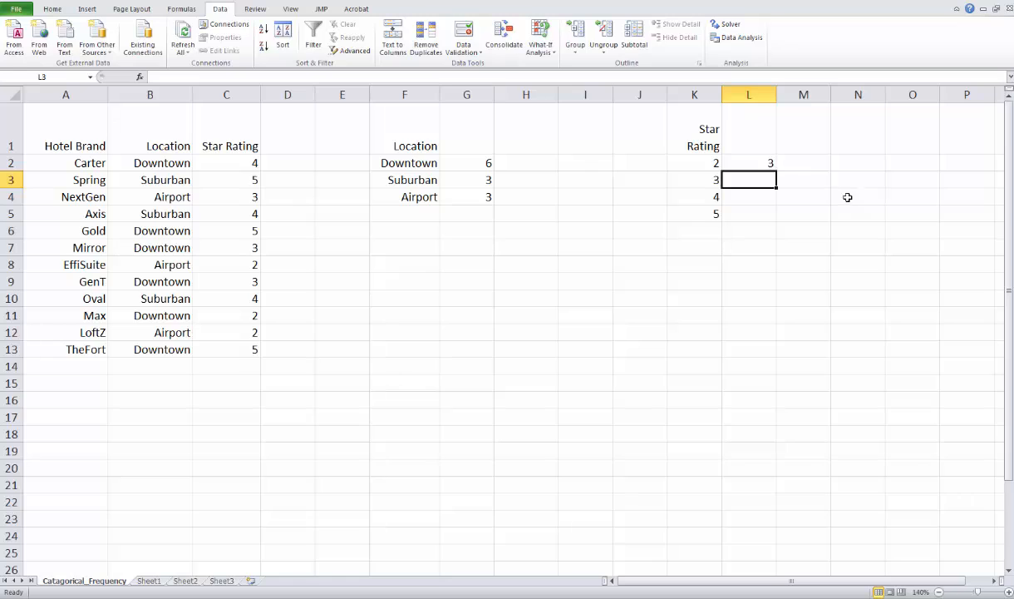
Step: Fill the COUNTIF formula from L2 down through L5 to count the remaining star ratings
click(761, 163)
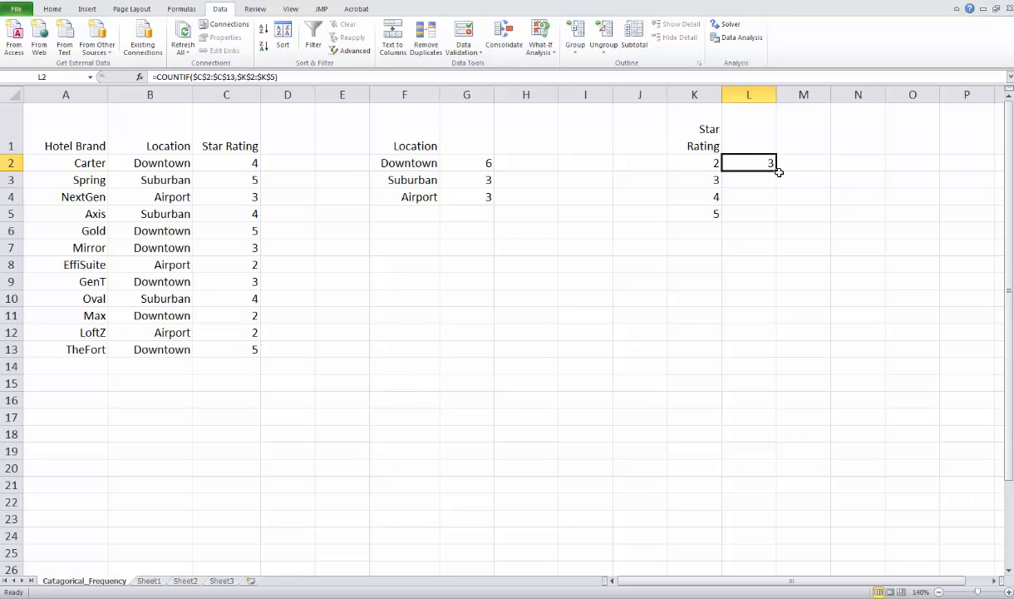
drag(774, 172, 774, 219)
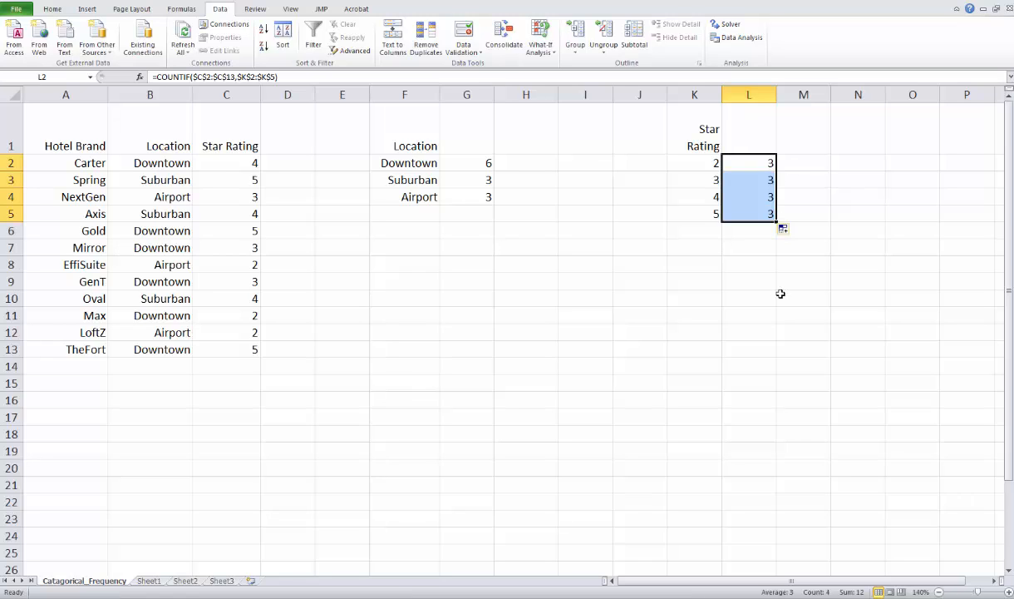
click(749, 298)
Step: Enter the header Freq above both count columns, in cells G1 and L1
click(469, 134)
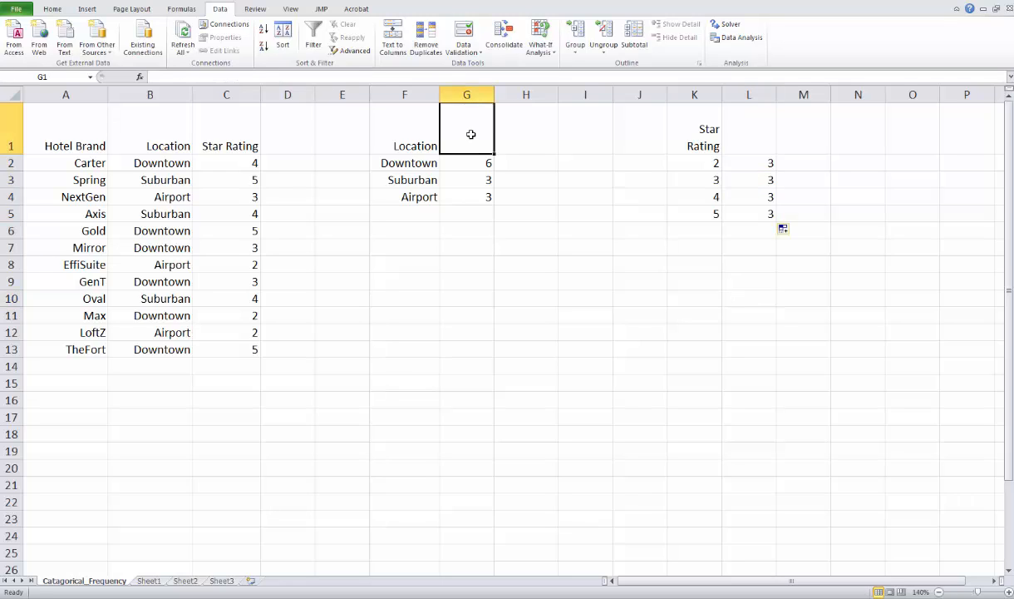
text(fREQ)
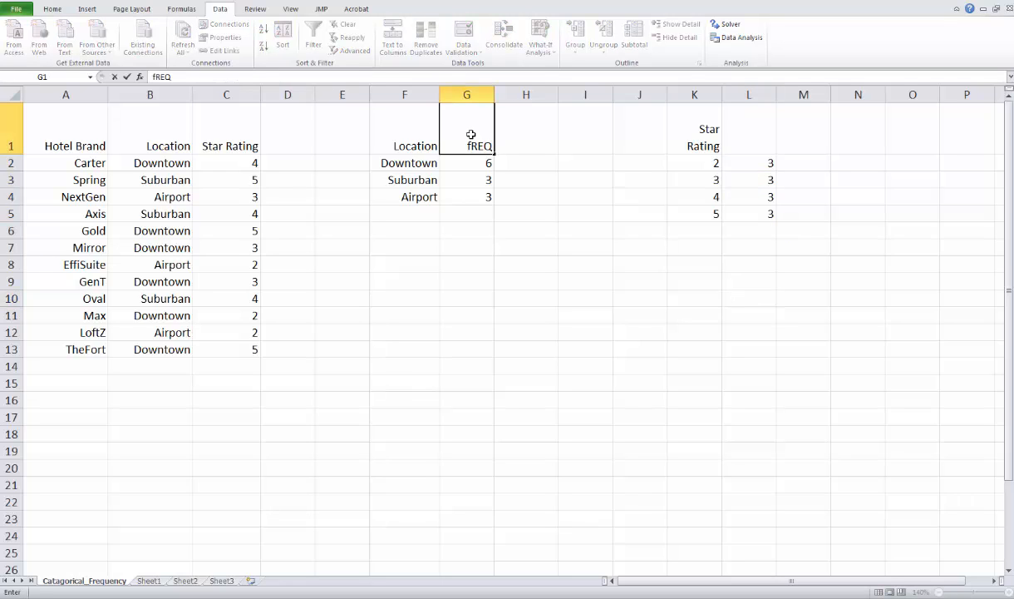
key(BackSpace)
key(BackSpace)
key(BackSpace)
key(BackSpace)
text(Freq)
key(Return)
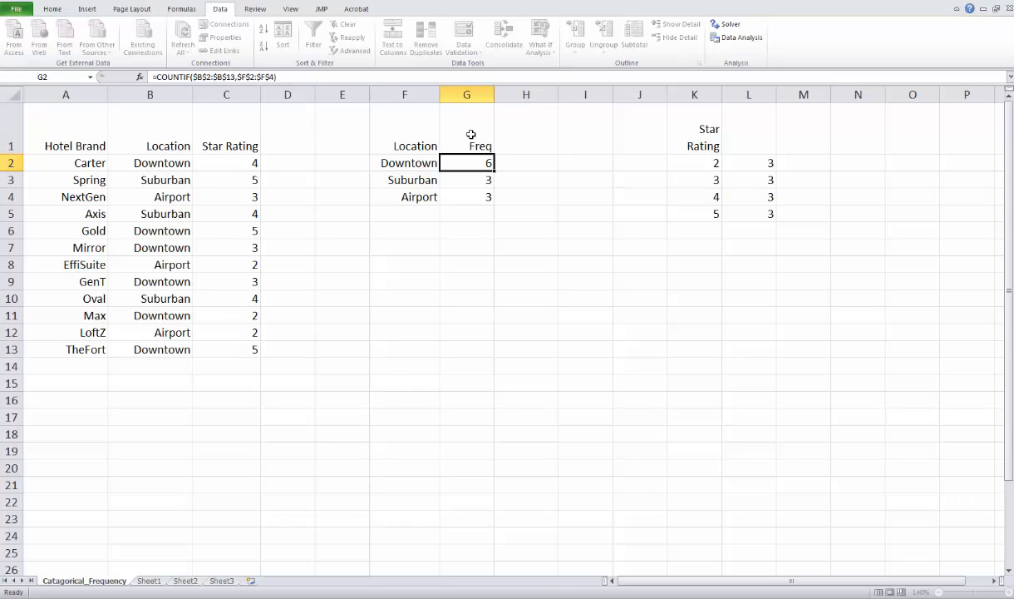
click(747, 124)
text(F)
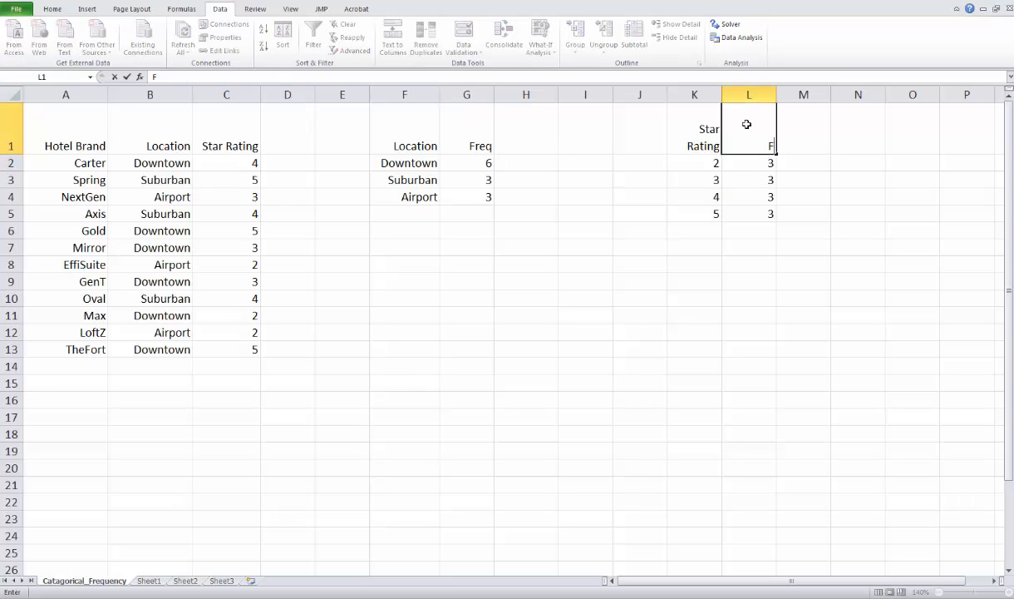
text(req)
key(Return)
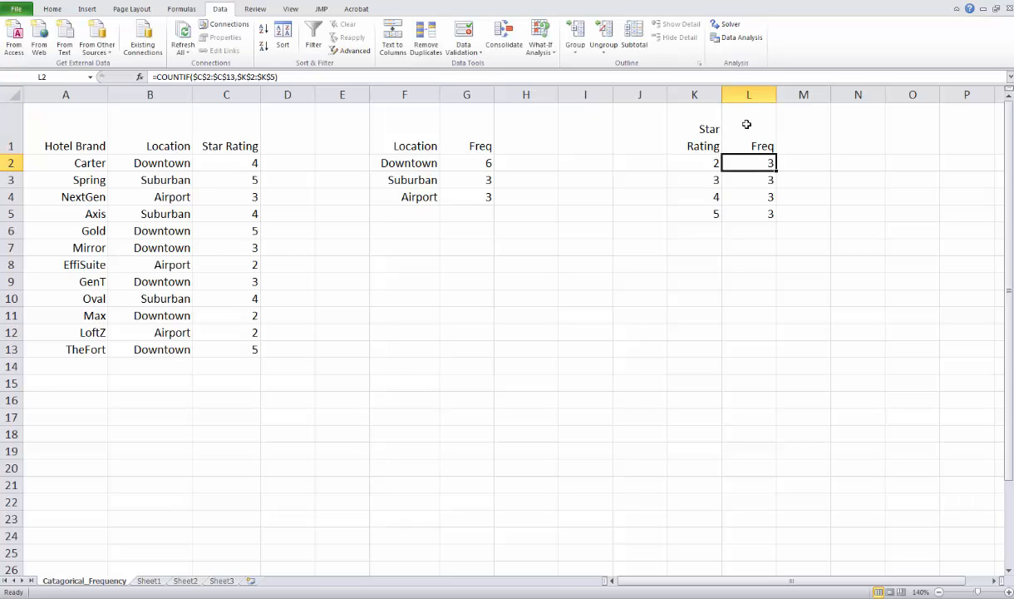
Step: Enter the headers Relative Freq in H1 and % Freq in I1 of the Location table
click(532, 137)
text(R)
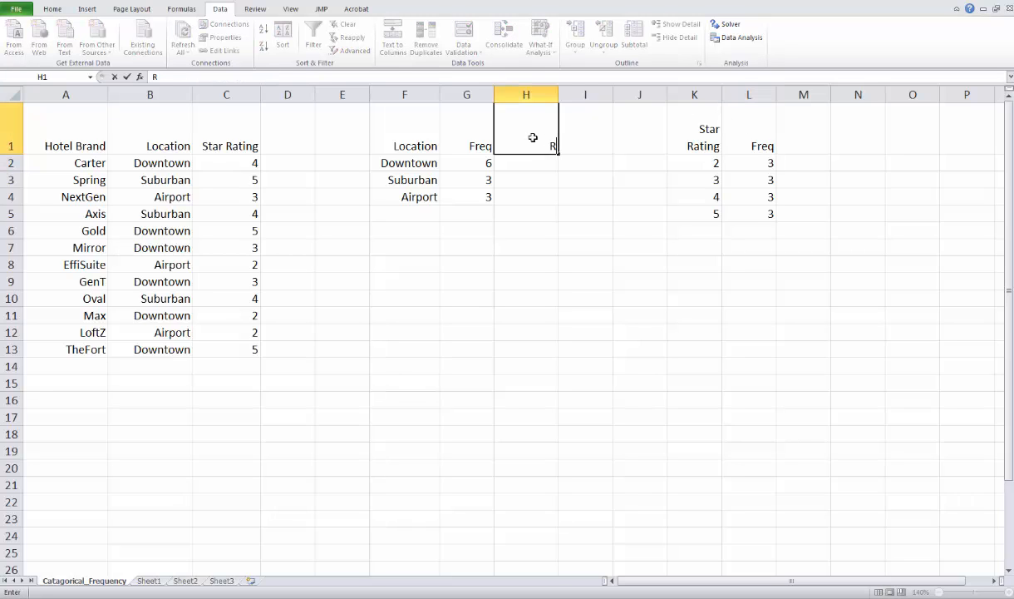
text(elative Freq)
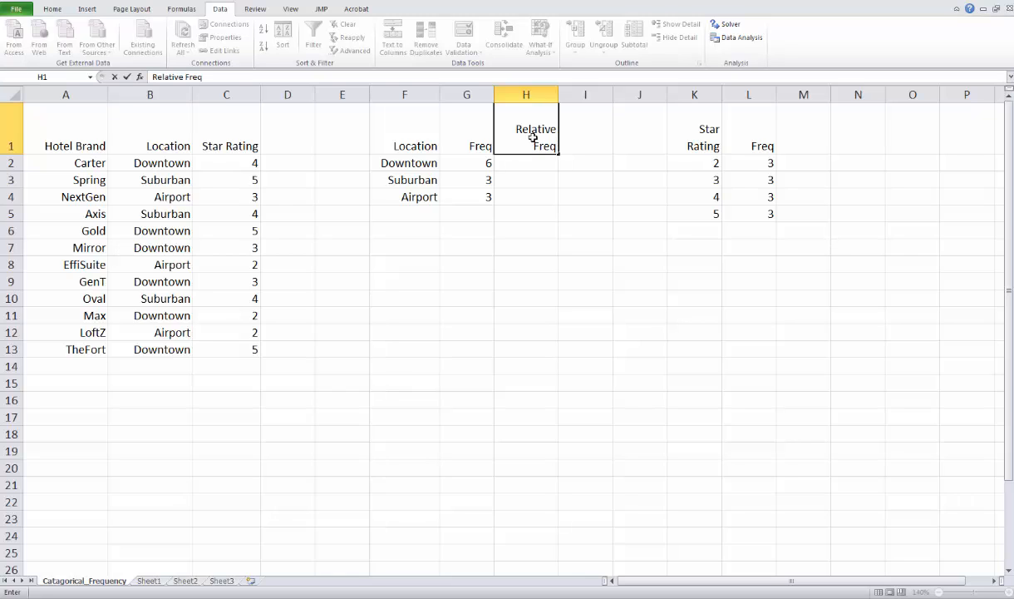
key(Tab)
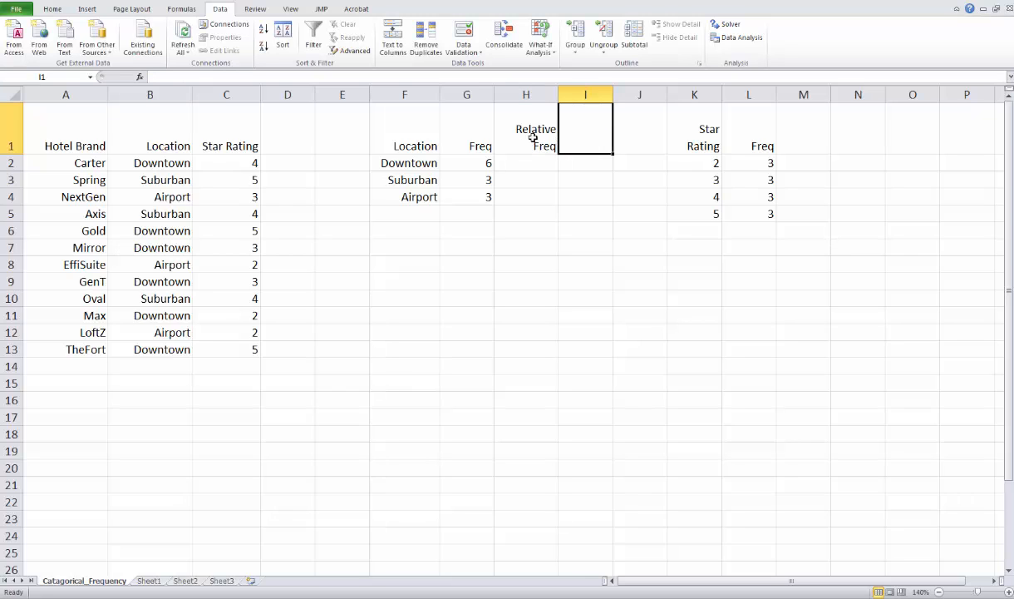
text(% Fre)
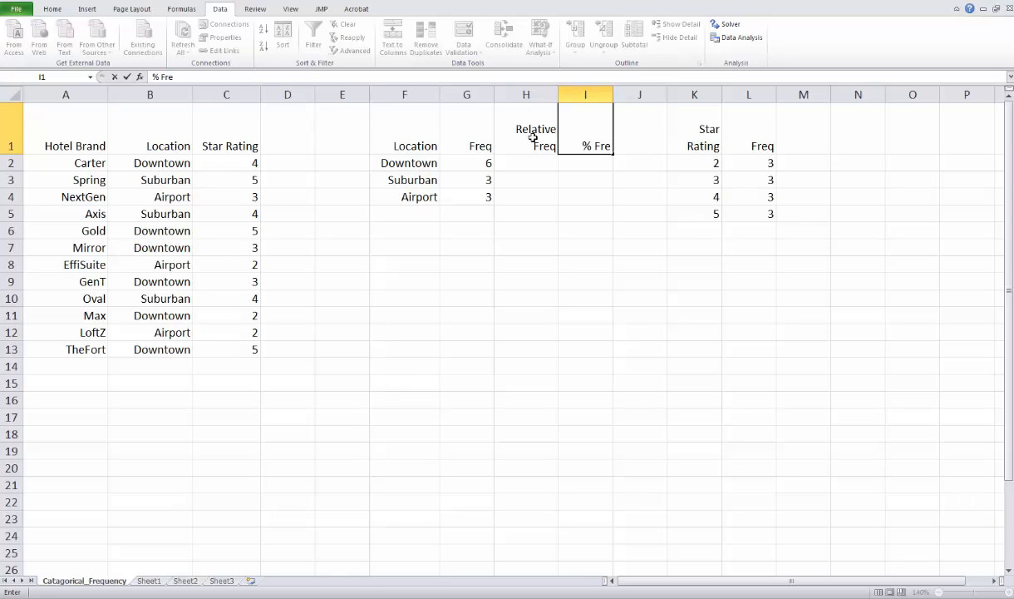
text(q)
key(Return)
Step: Copy the Relative Freq and % Freq headers from H1:I1 to M1:N1 for the Star Rating table
drag(533, 138, 582, 143)
key(ctrl+c)
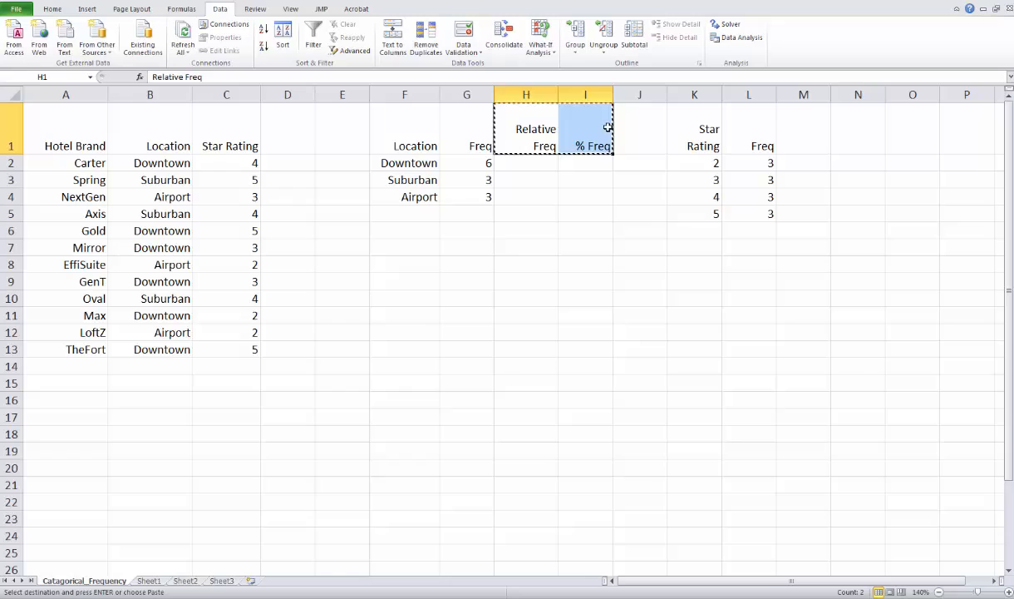
click(808, 124)
key(ctrl+v)
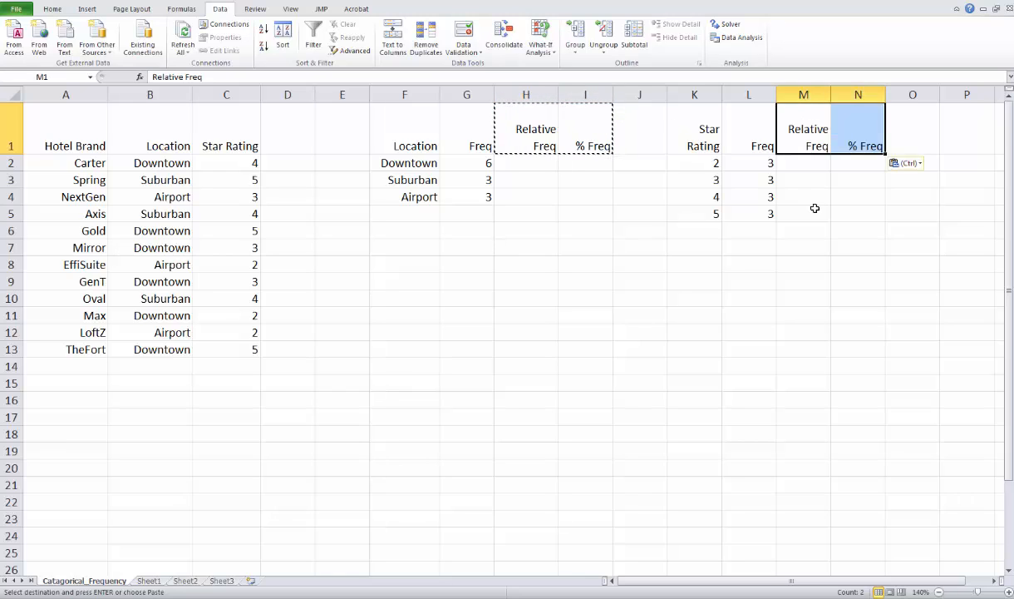
click(817, 216)
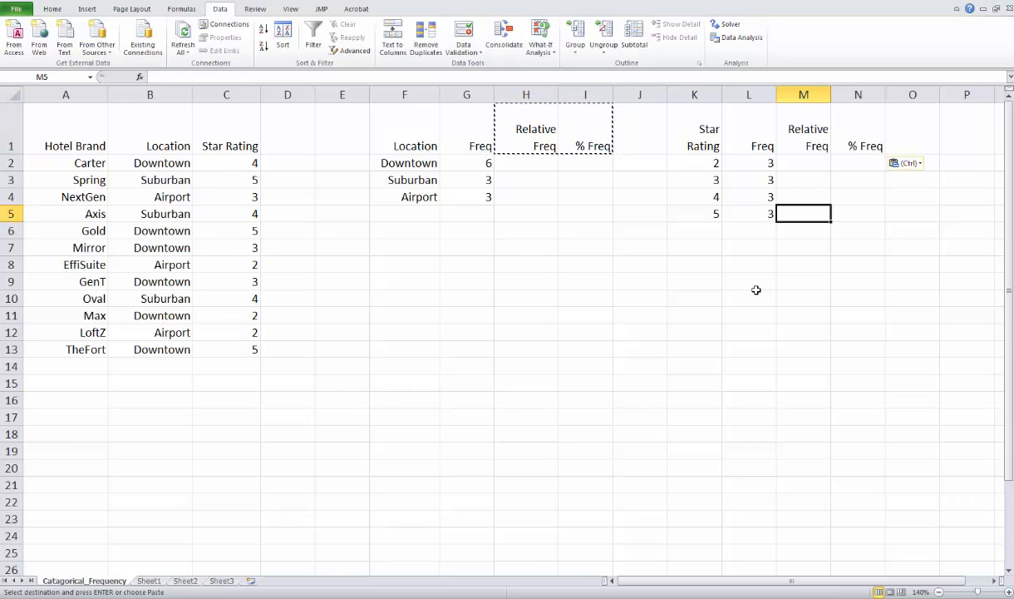
Step: Write a relative frequency formula in H2 that divides G2 by the sum of G2:G4
click(520, 167)
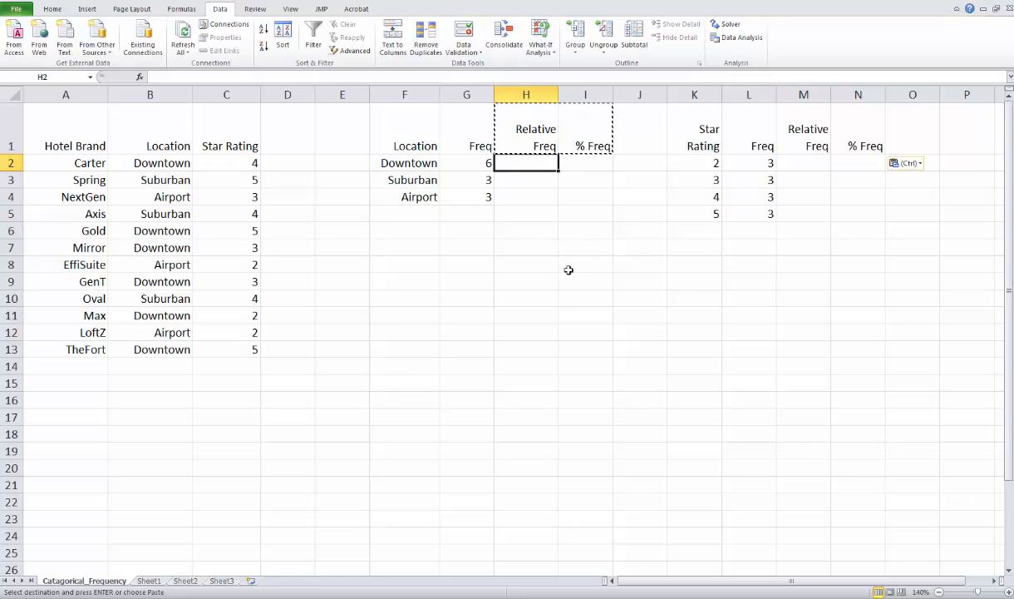
key(Escape)
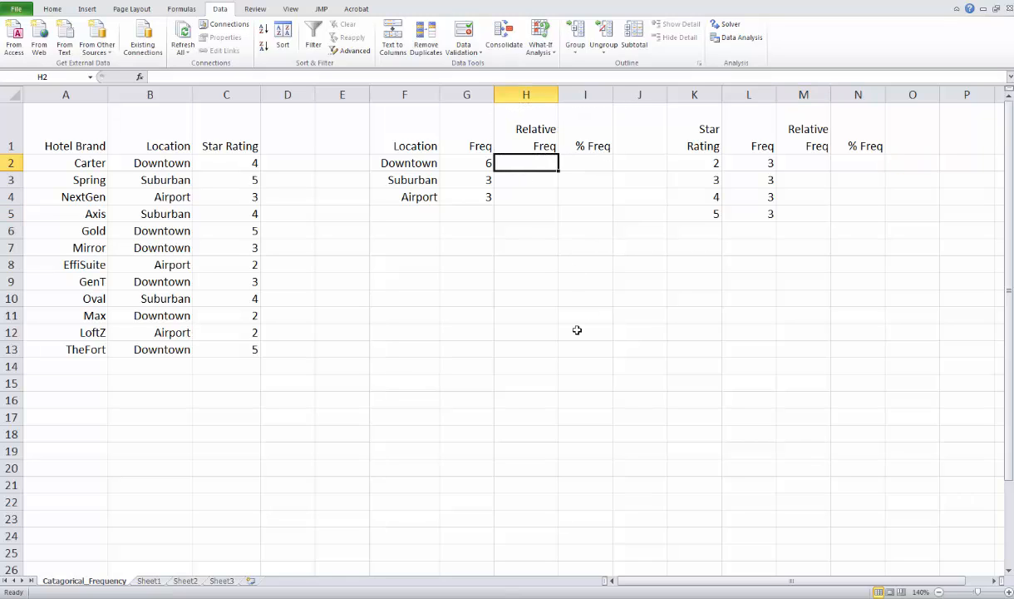
text(=)
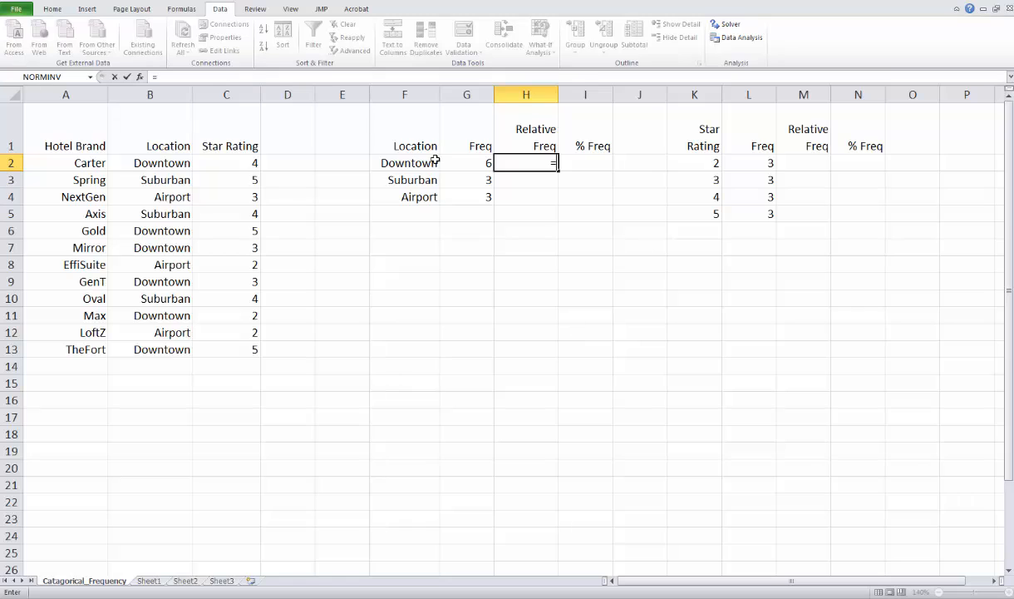
click(483, 162)
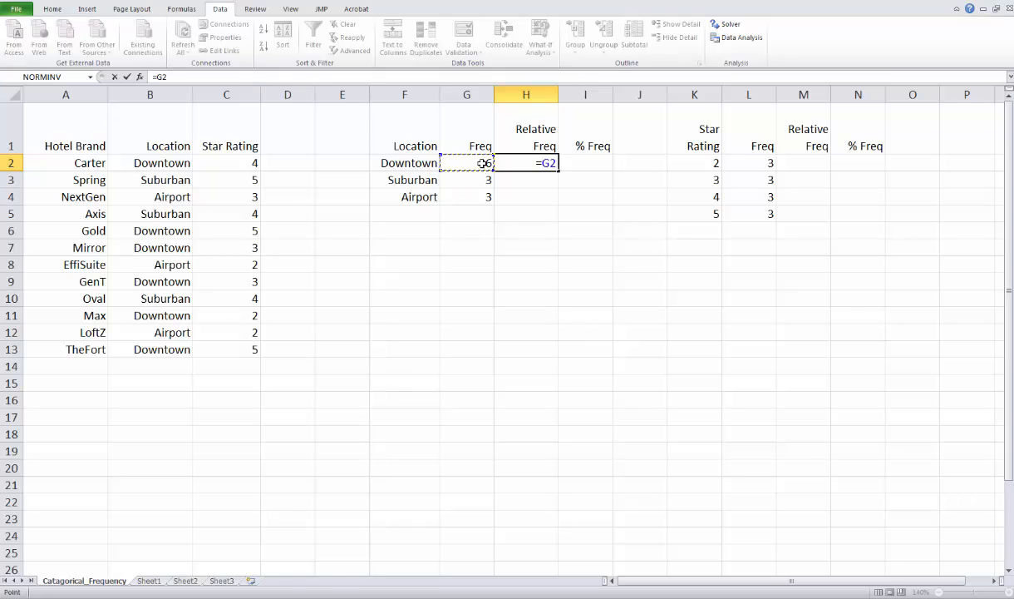
text(/(sum()
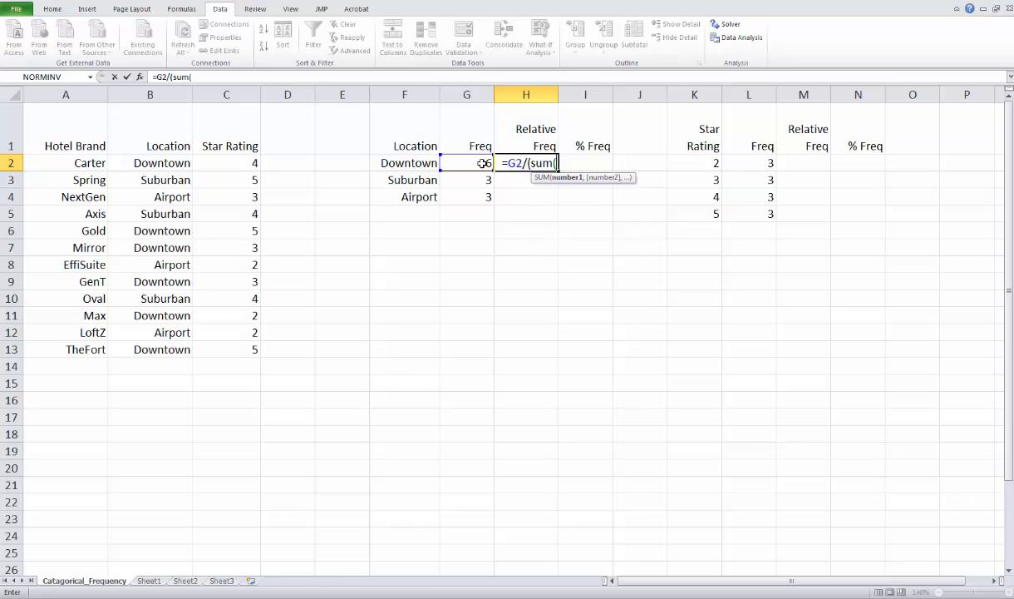
click(485, 194)
drag(485, 194, 480, 163)
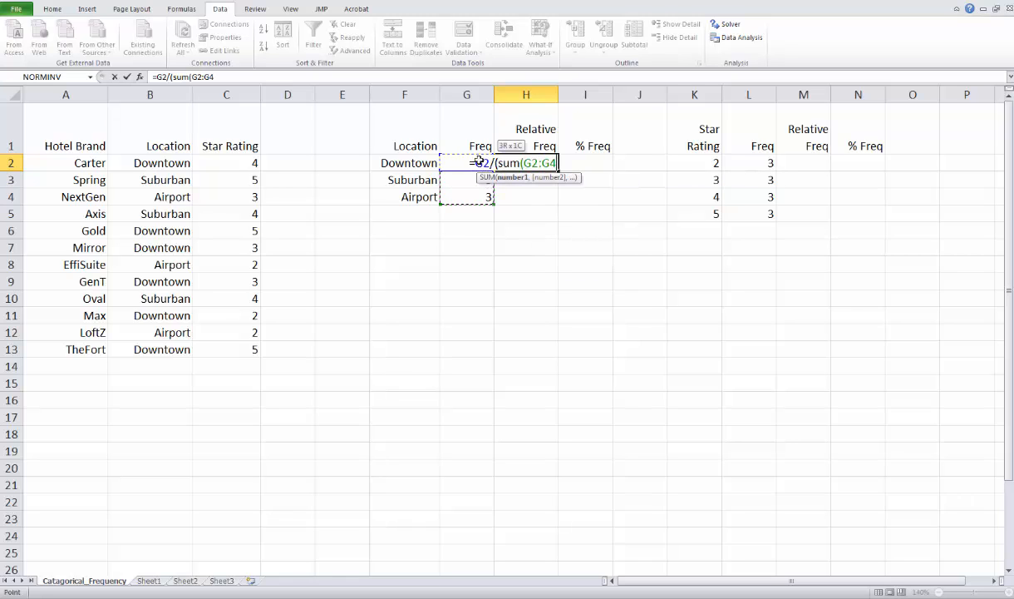
text())
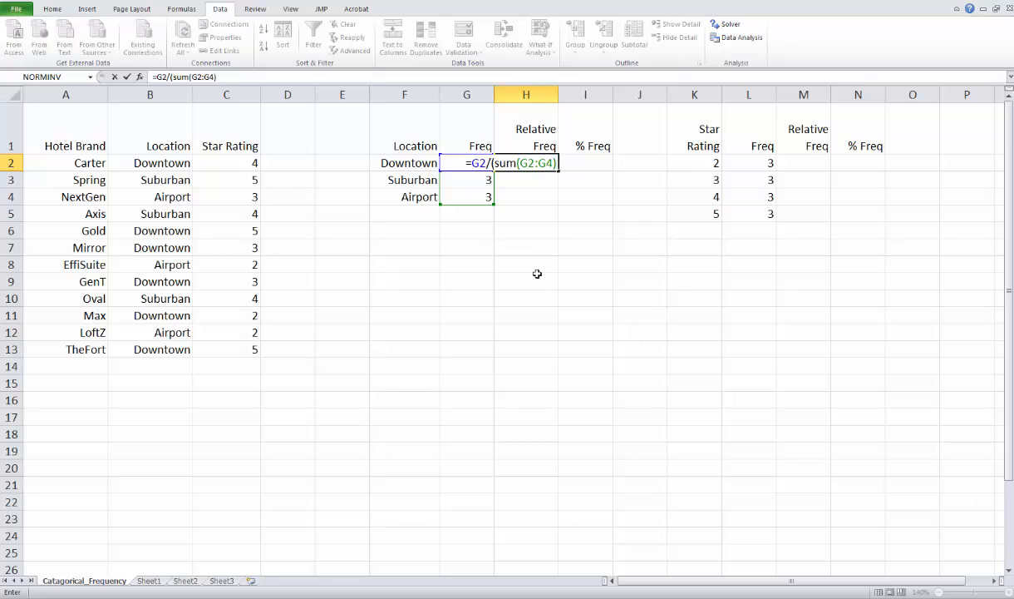
Step: Make the summed range in the H2 formula absolute as $G$2:$G$4 and commit the formula
click(529, 162)
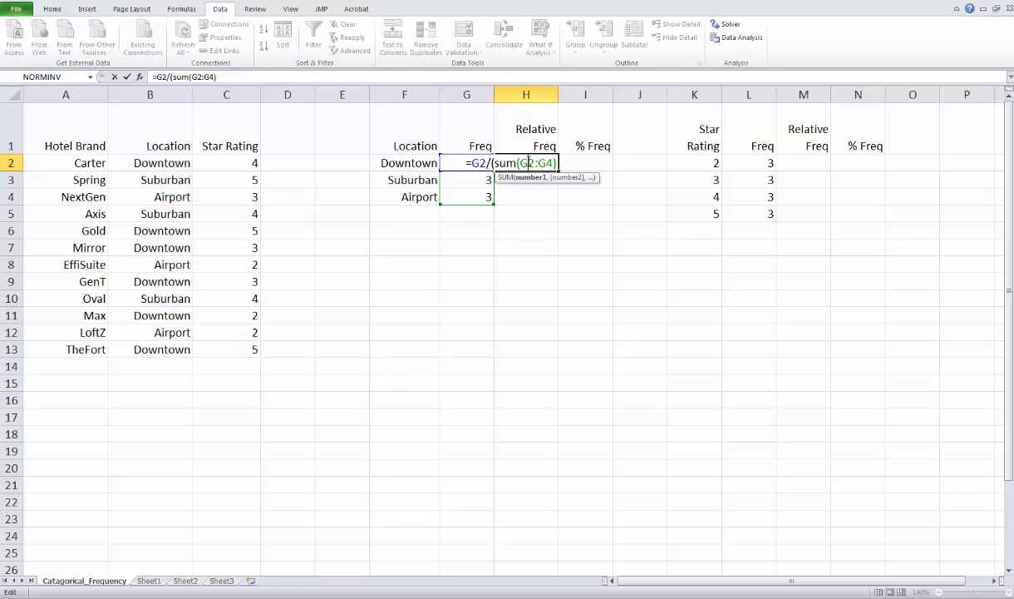
key(F4)
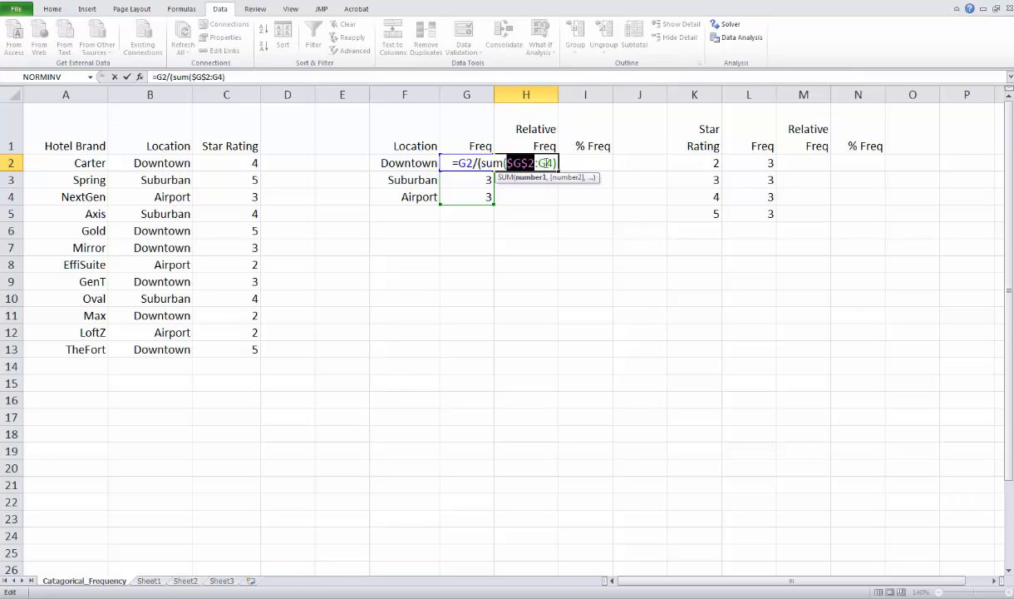
click(545, 163)
key(F4)
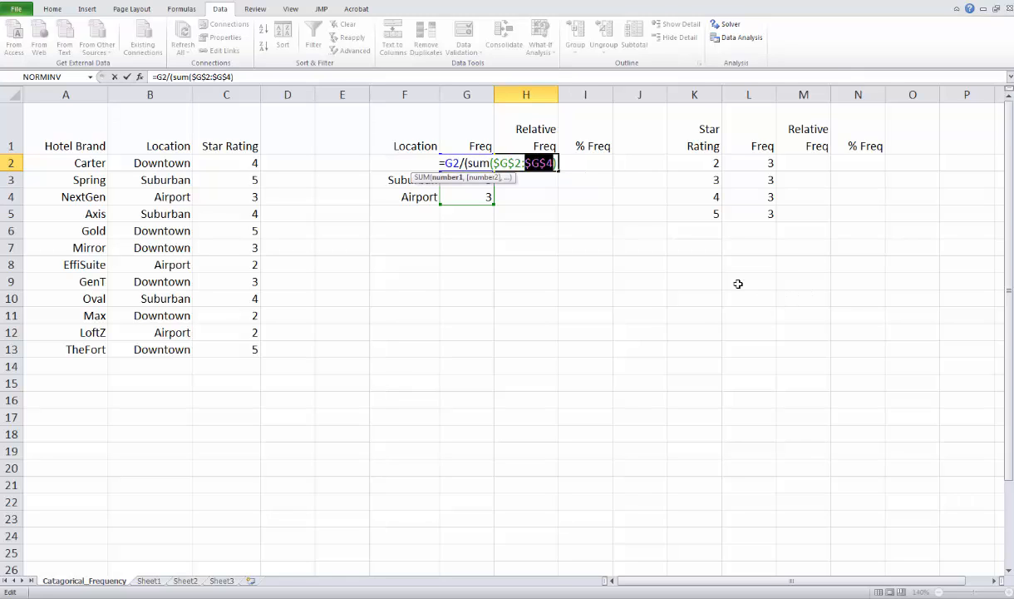
key(Return)
click(468, 335)
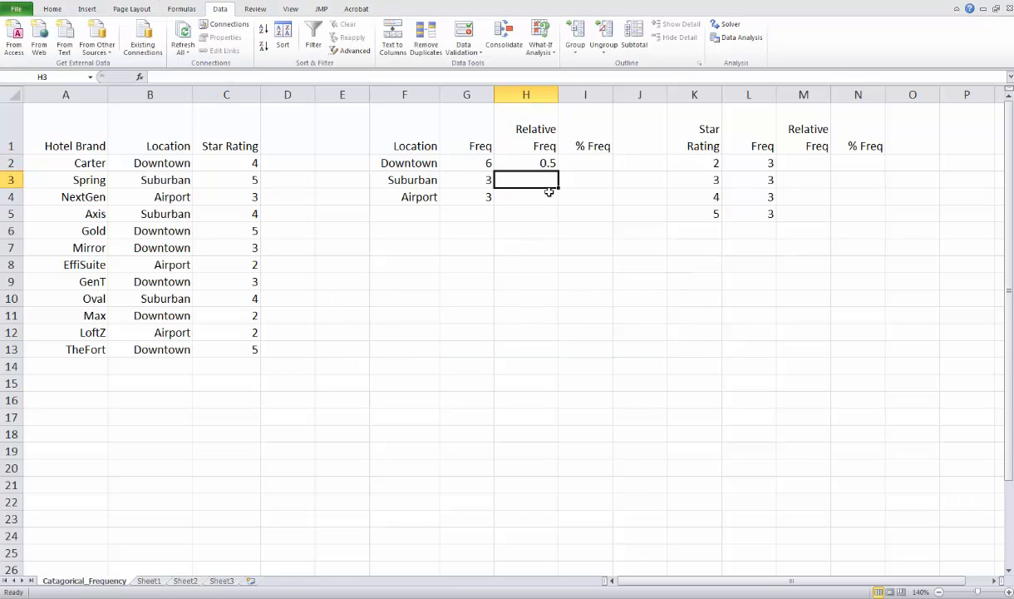
Step: Fill the relative frequency formula from H2 down through H4 for the Suburban and Airport rows
click(522, 158)
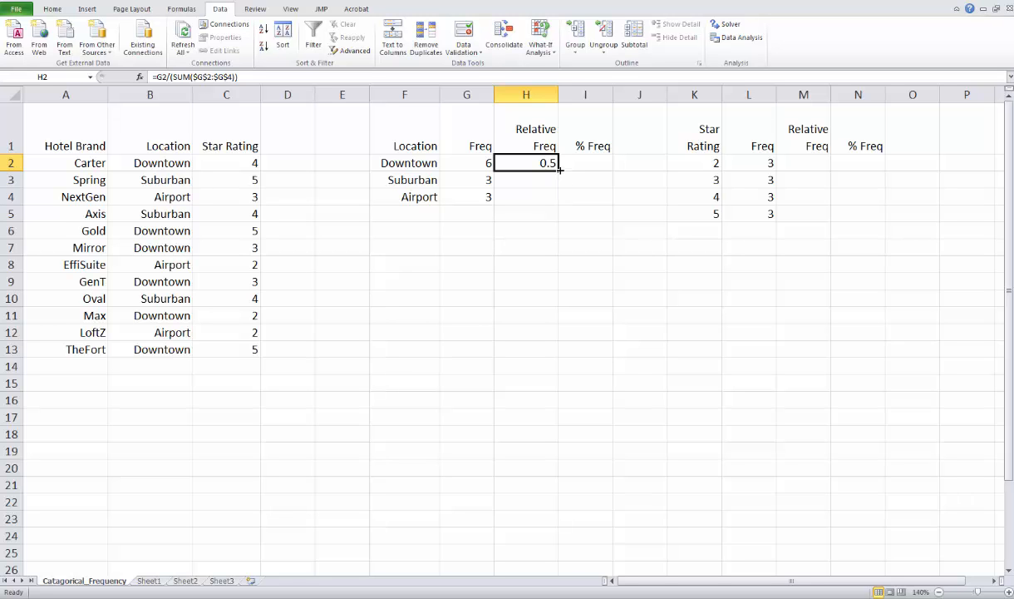
drag(559, 169, 554, 200)
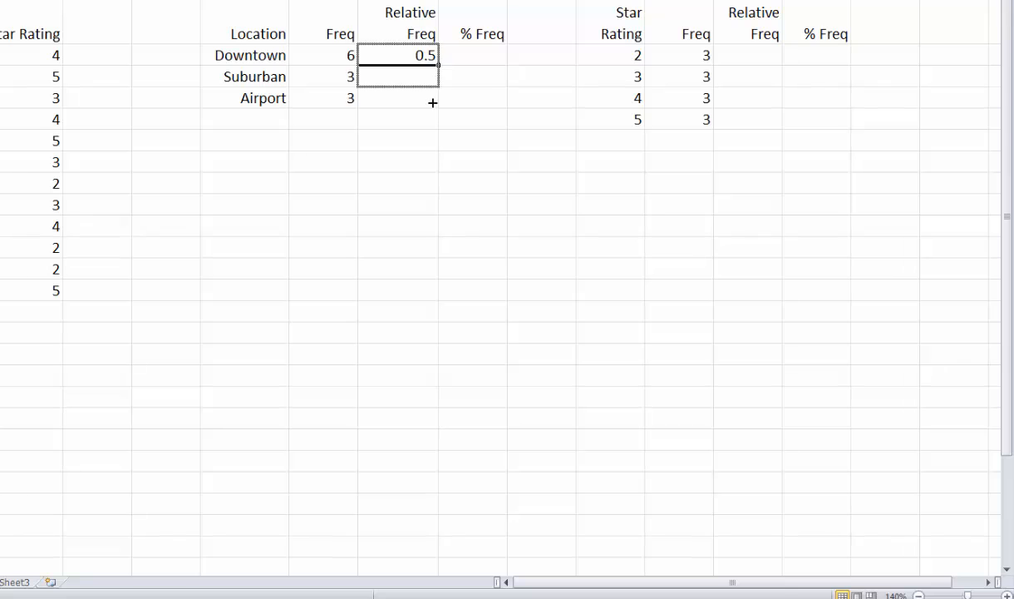
drag(432, 103, 433, 104)
click(448, 141)
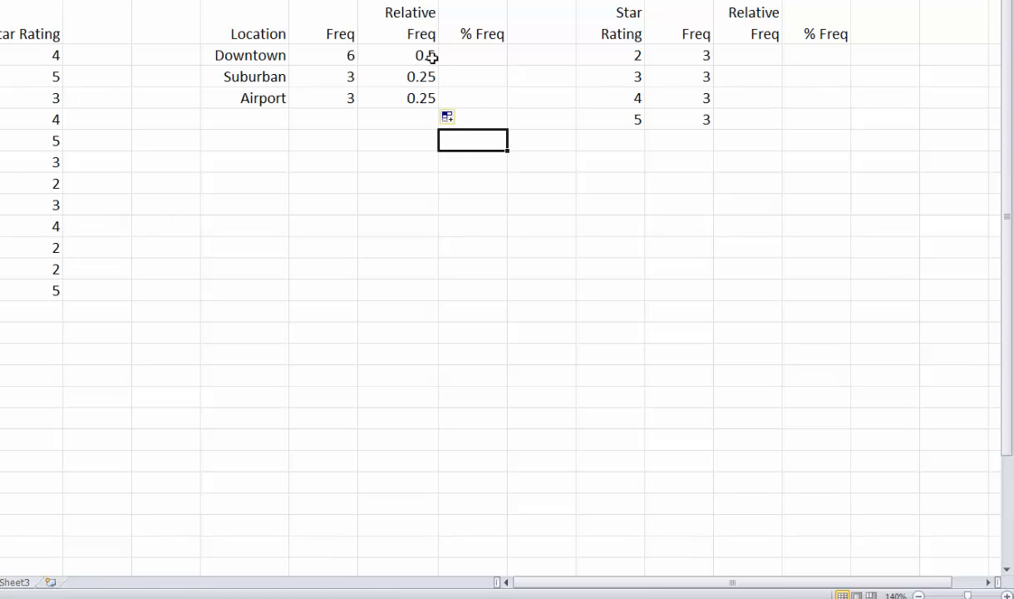
Step: Enter the percent frequency formula =H2*100 in I2 for the Downtown row
click(474, 50)
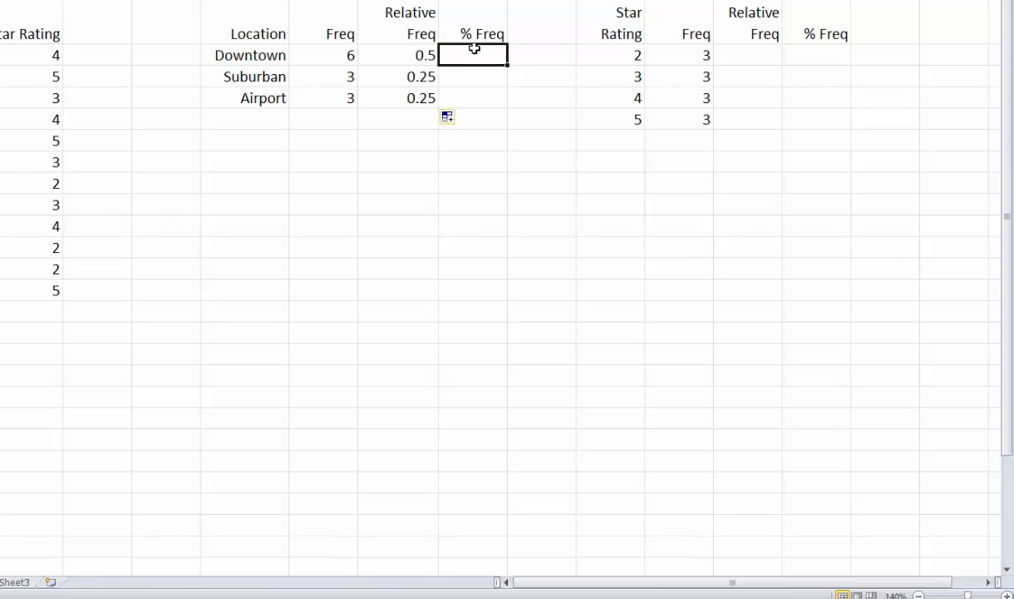
text(=)
click(403, 56)
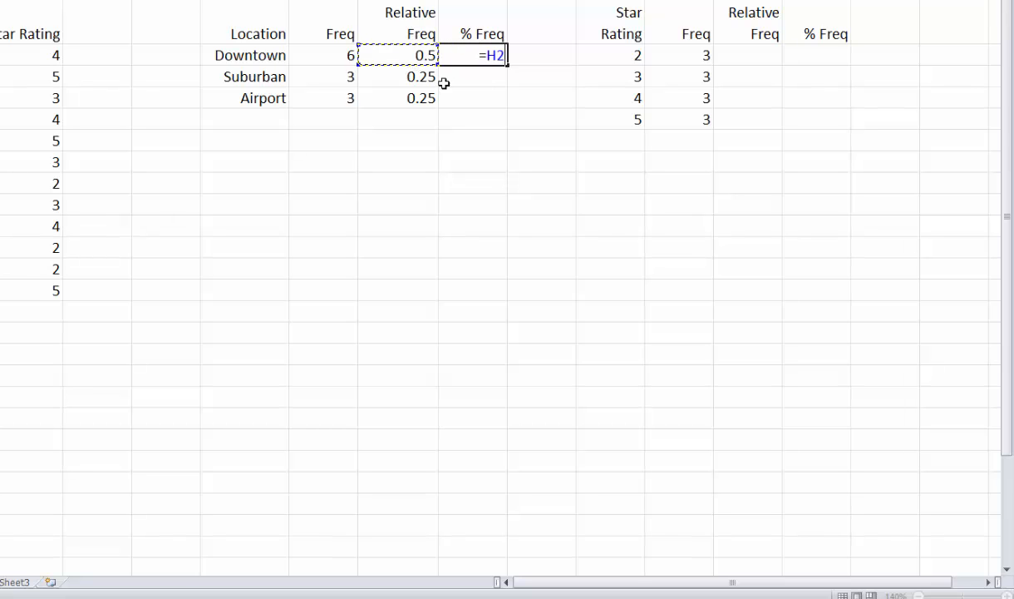
text(*100)
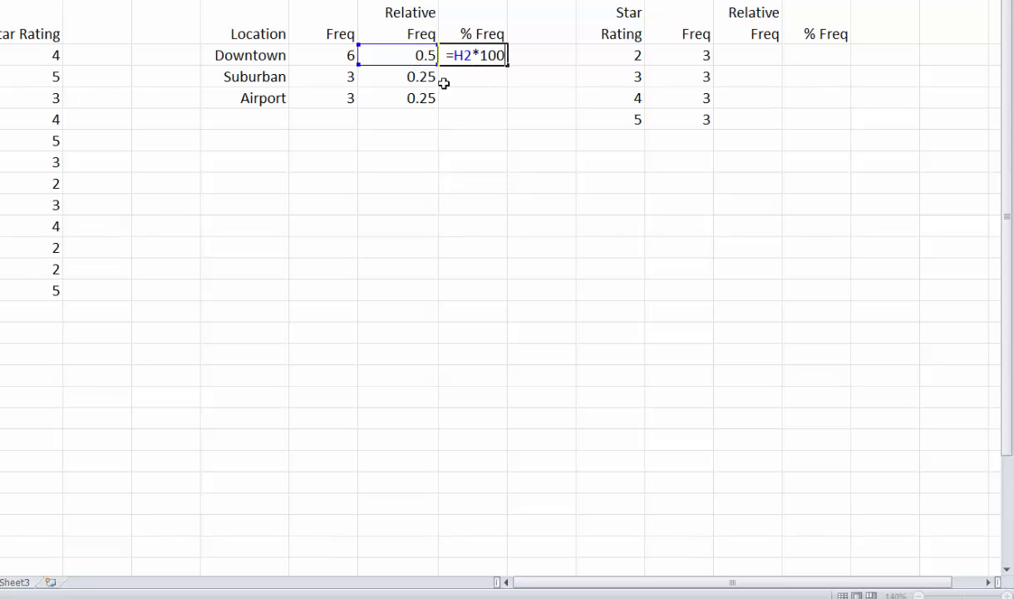
key(Return)
Step: Fill the percent frequency formula from I2 down through I4 to complete the Location table
click(500, 58)
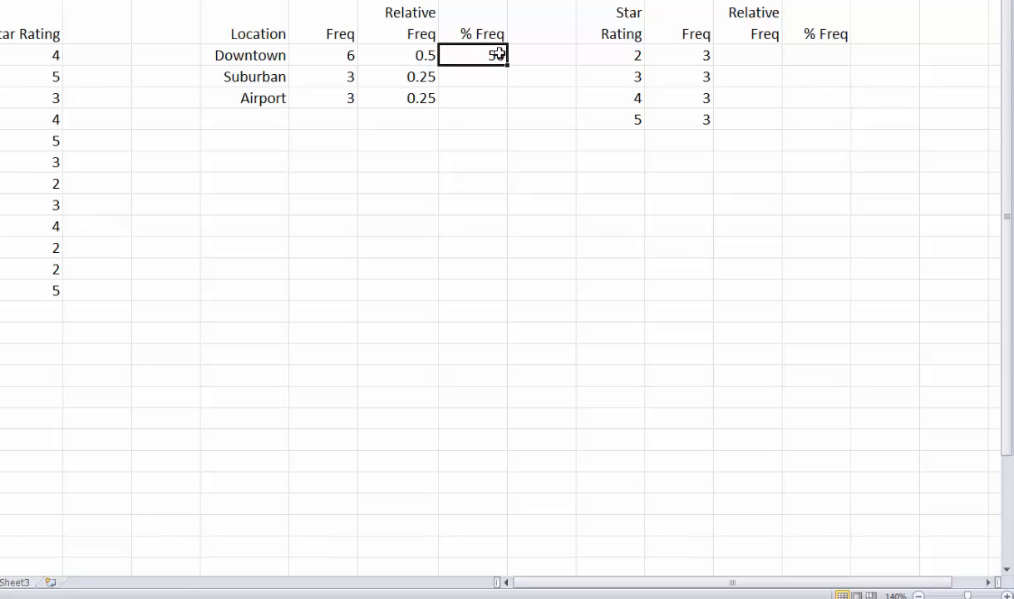
drag(506, 64, 509, 101)
click(529, 188)
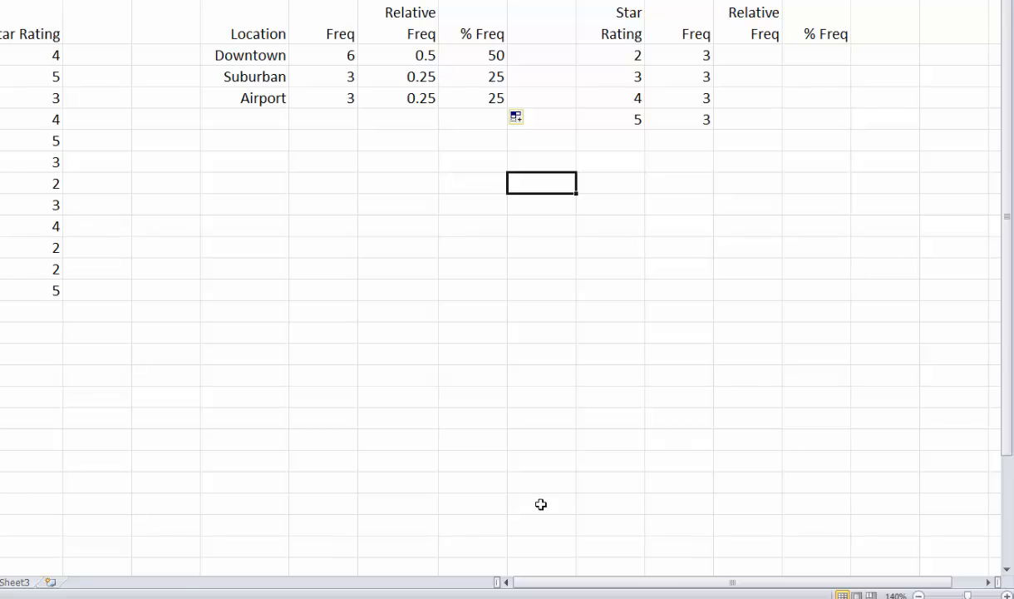
click(363, 596)
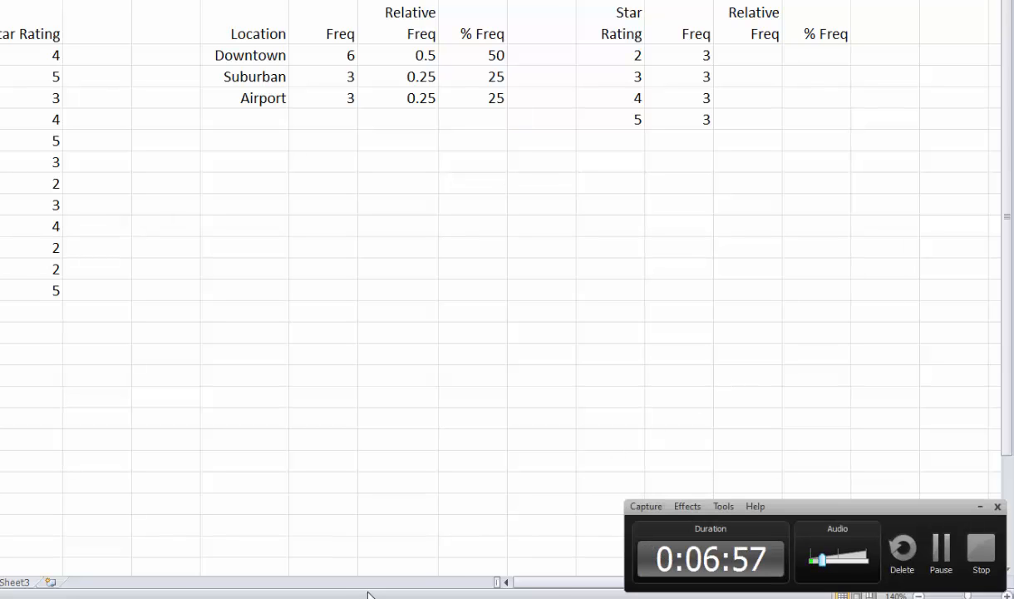